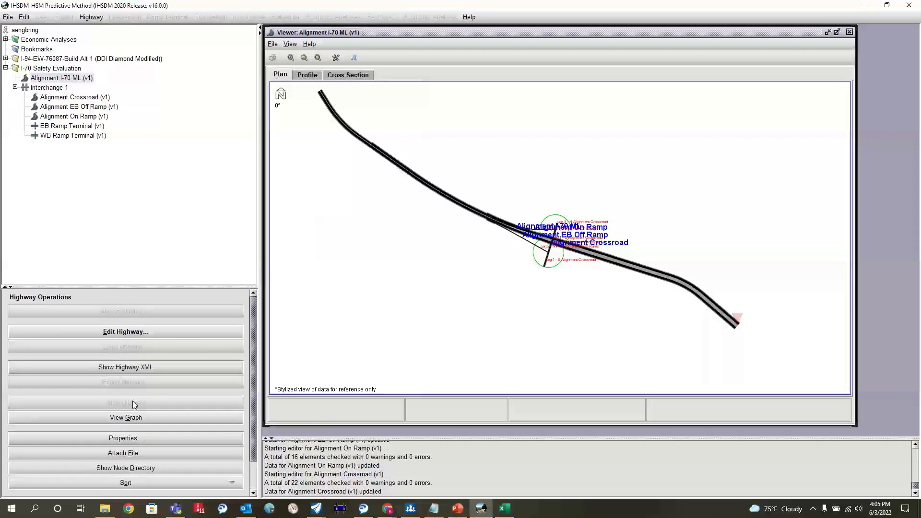
Close the alignment viewer and create a new evaluation for Alignment I-70 ML.
click(60, 98)
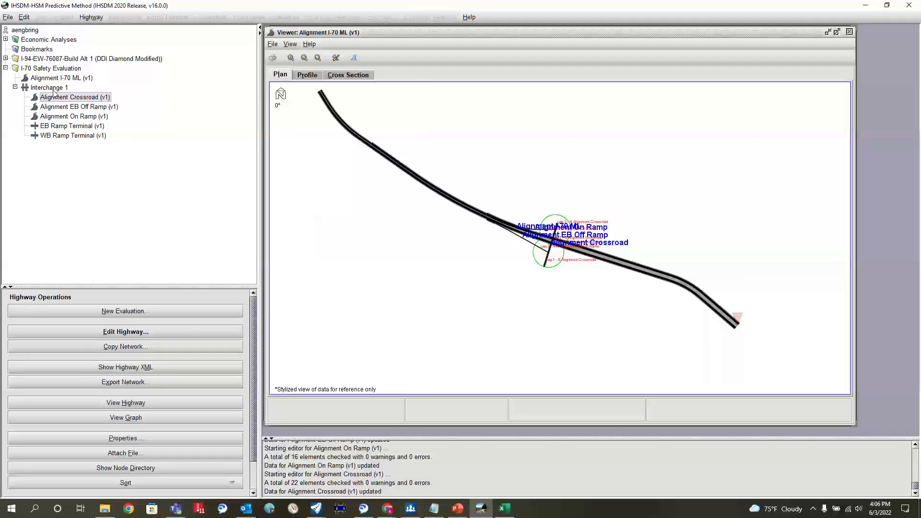
click(63, 77)
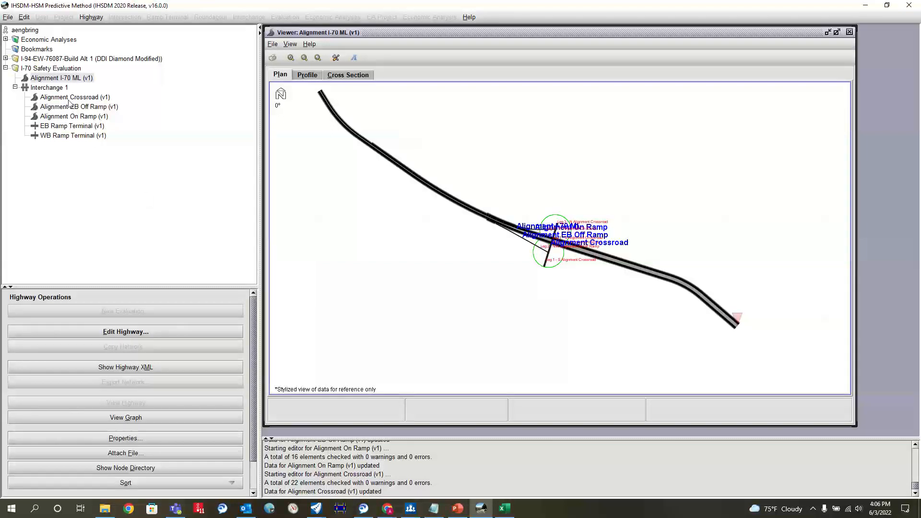
click(54, 95)
click(86, 79)
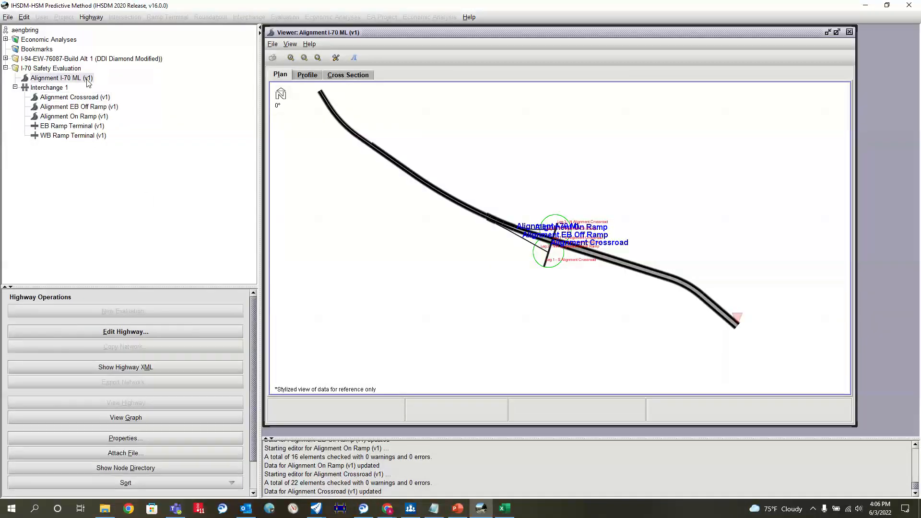
click(849, 33)
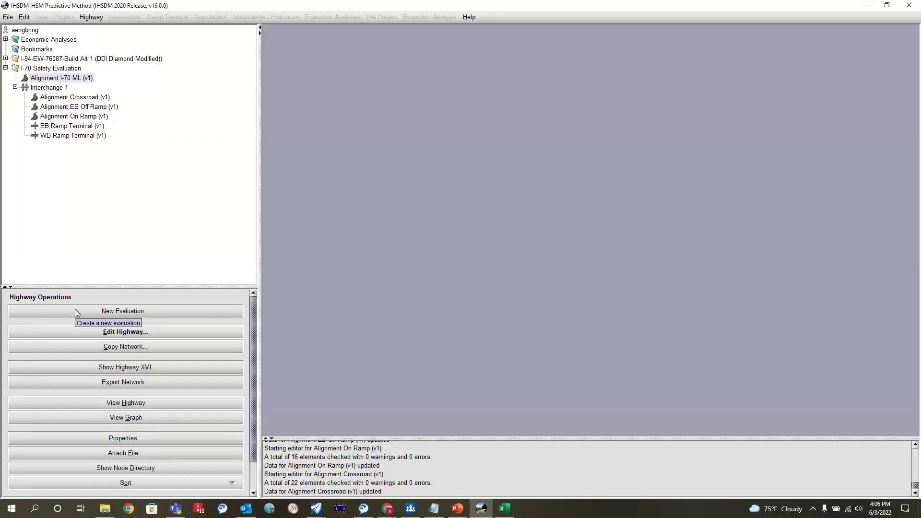
click(129, 312)
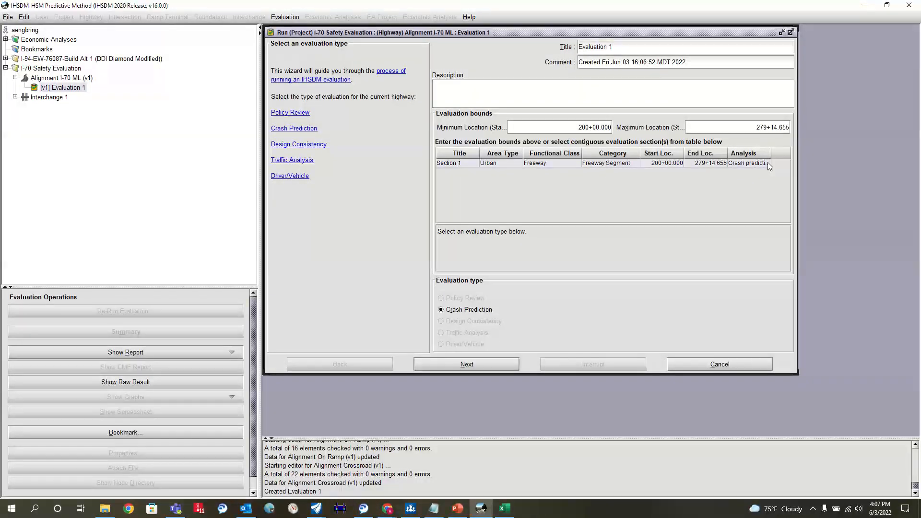
Keep the evaluation bounds of 200+00.000 to 279+14.655, proceed with Crash Prediction and acknowledge the disclaimer.
drag(754, 127, 790, 128)
click(600, 128)
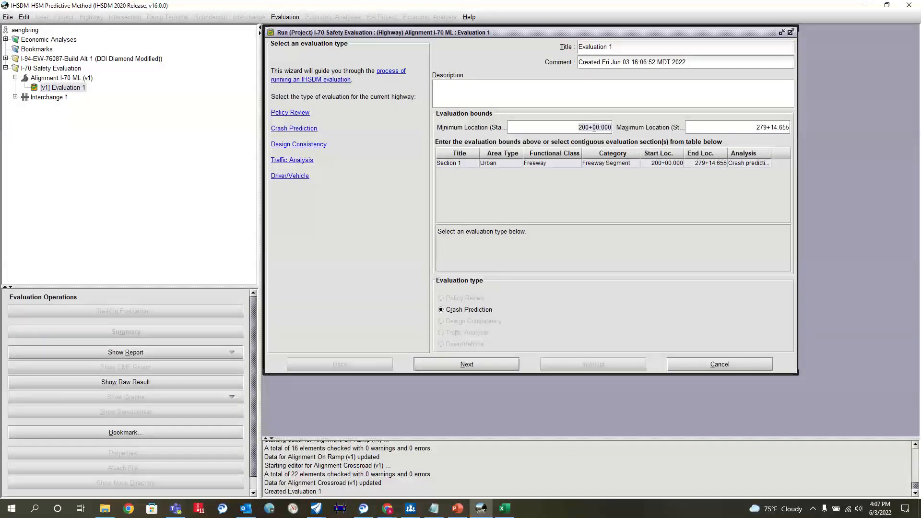
click(768, 127)
click(468, 361)
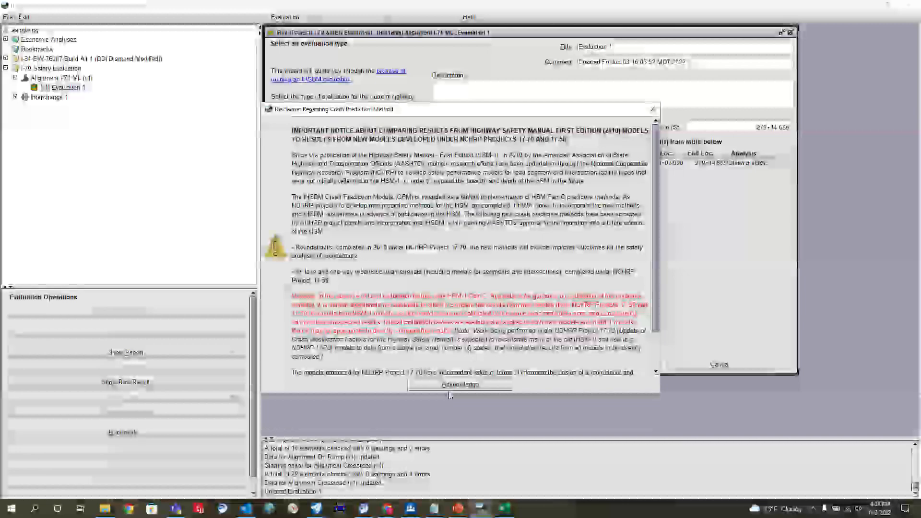
click(453, 385)
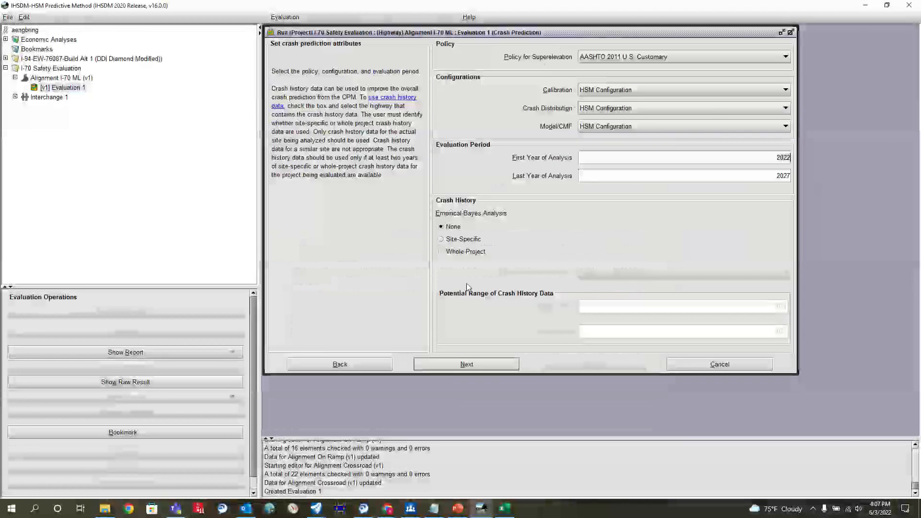
Set the calibration to WisDOT_Calibration_v16-1, keeping the AASHTO 2011 U.S. Customary policy and Empirical-Bayes analysis at None.
click(632, 92)
click(631, 109)
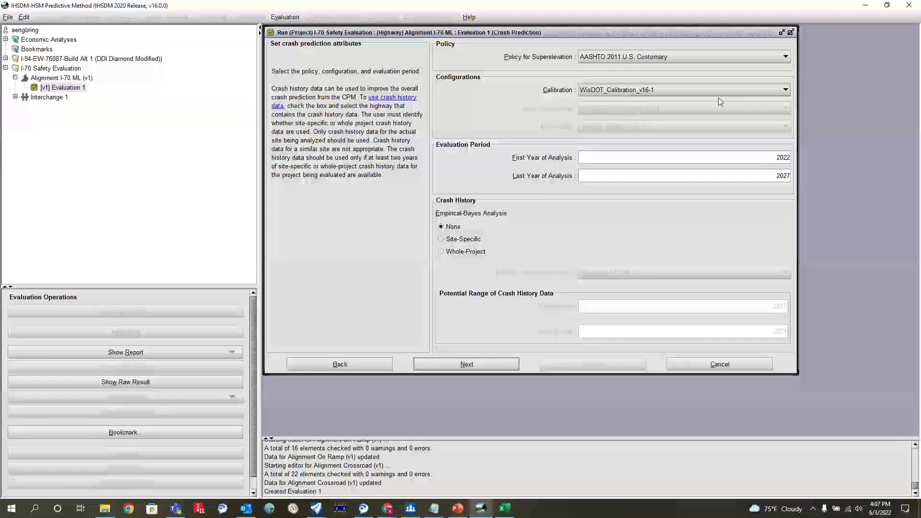
click(646, 57)
click(646, 57)
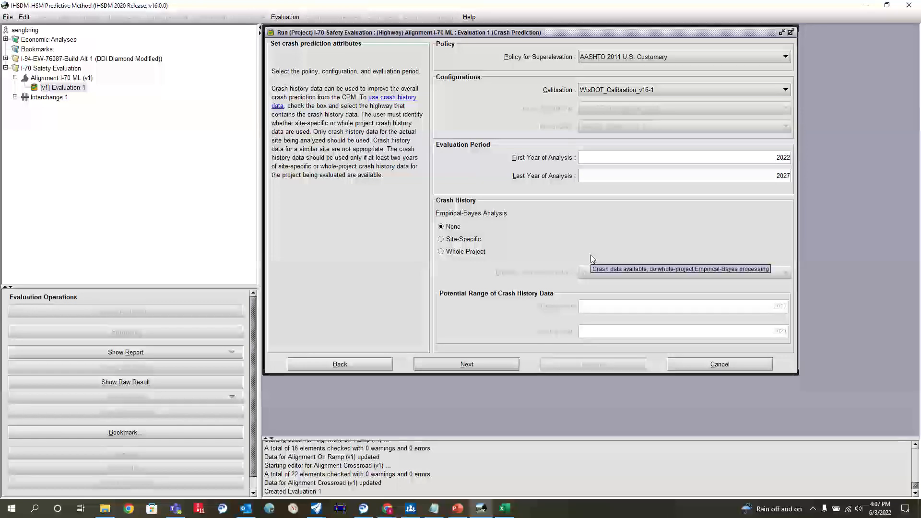
click(451, 240)
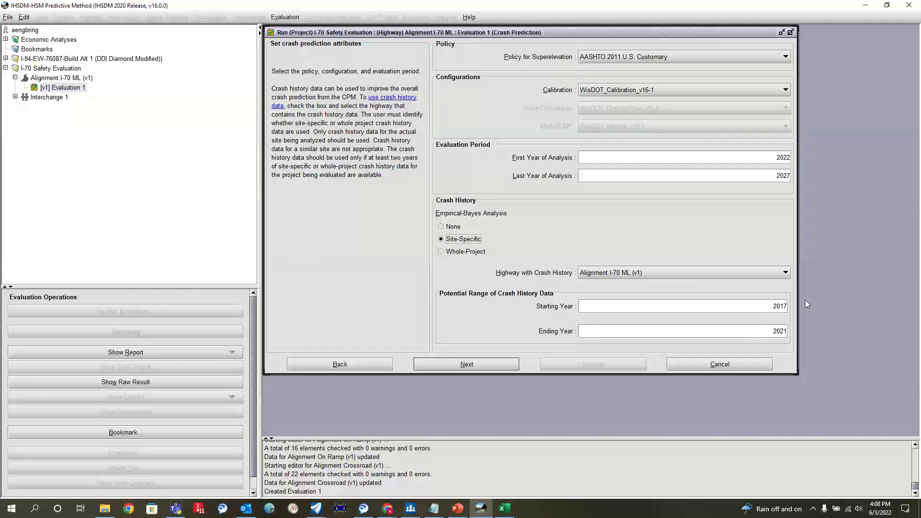
click(455, 227)
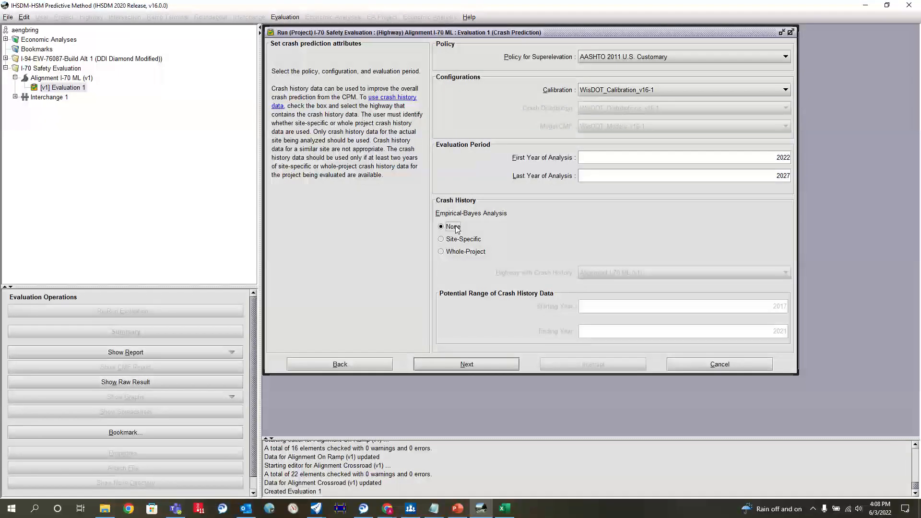
Set the evaluation period's first year of analysis to 2025 and last year to 2034.
click(750, 161)
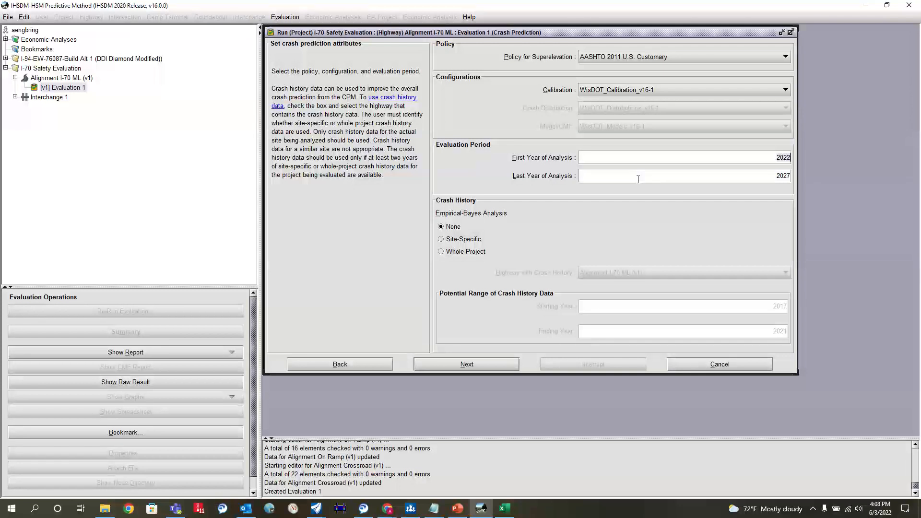
key(BackSpace)
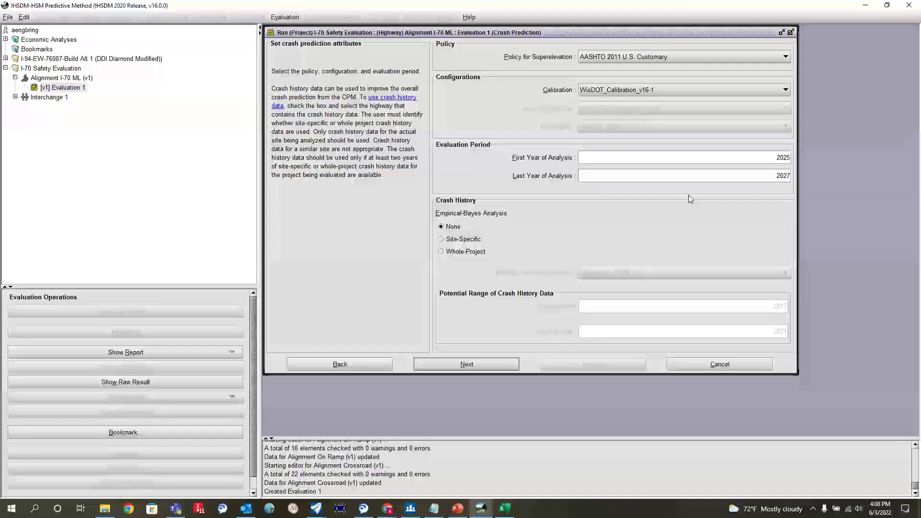
click(739, 174)
key(BackSpace)
key(BackSpace)
text(34)
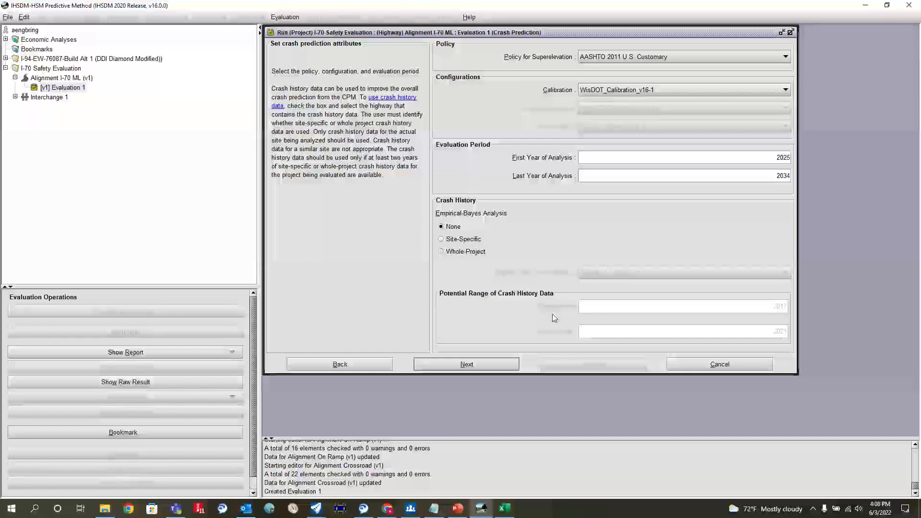
Continue past the data issues and highway warnings, and run the evaluation with its report shown on completion.
click(504, 364)
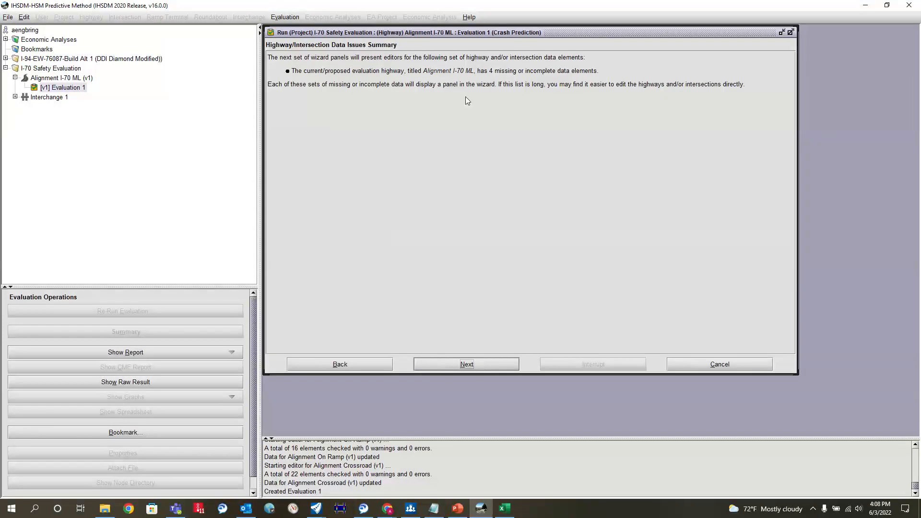
click(489, 368)
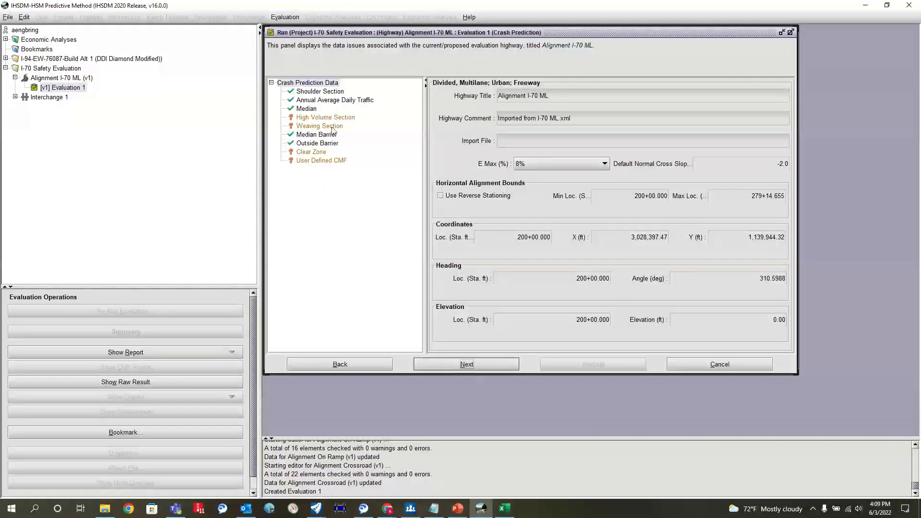
click(472, 364)
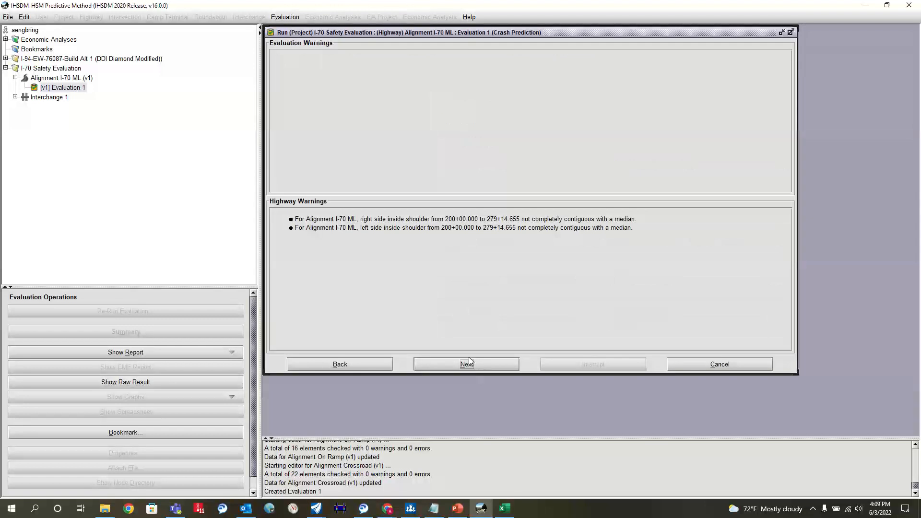
click(470, 363)
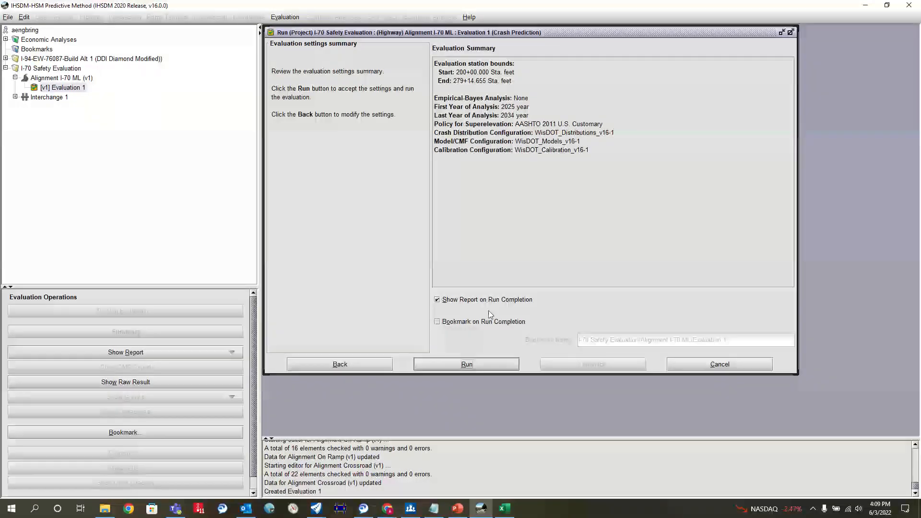
click(475, 362)
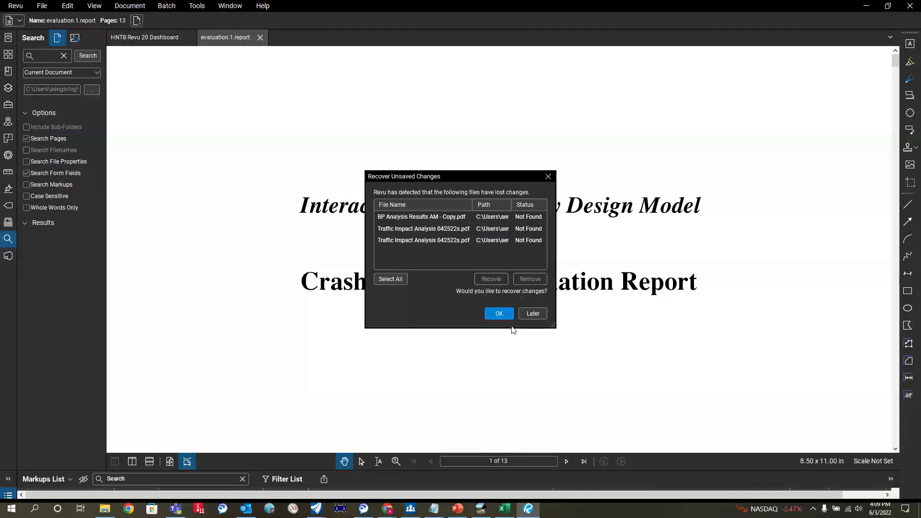
Postpone recovery of unsaved changes, decline the ProjectWise interface and defer the Revu update.
click(526, 314)
click(530, 270)
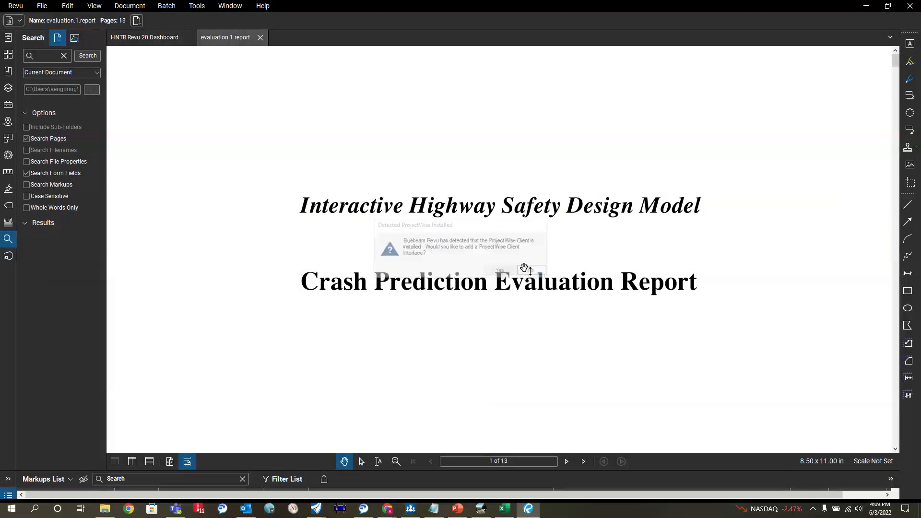
scroll(463, 222, down, 3)
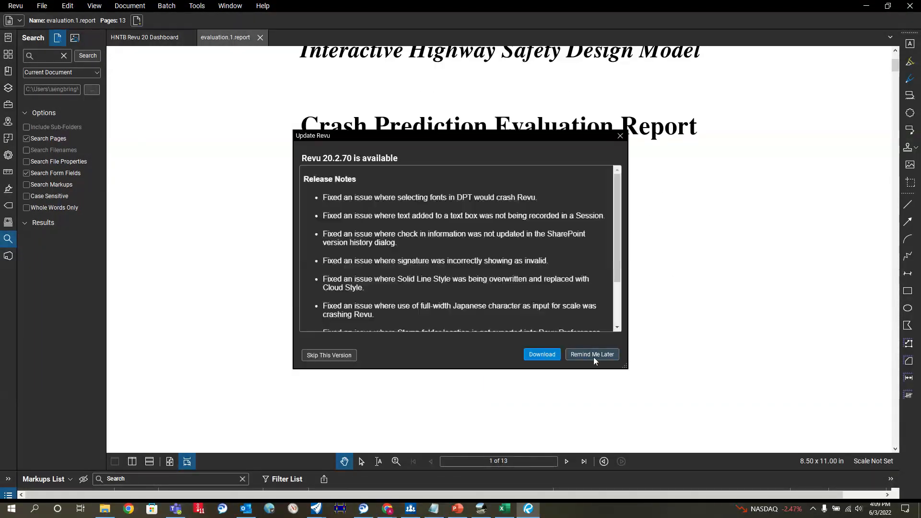
click(592, 355)
Skim the crash prediction evaluation report from the title page to the Crash Prediction Summary figure.
scroll(461, 249, down, 1)
scroll(461, 255, up, 3)
scroll(458, 231, down, 4)
scroll(455, 203, down, 8)
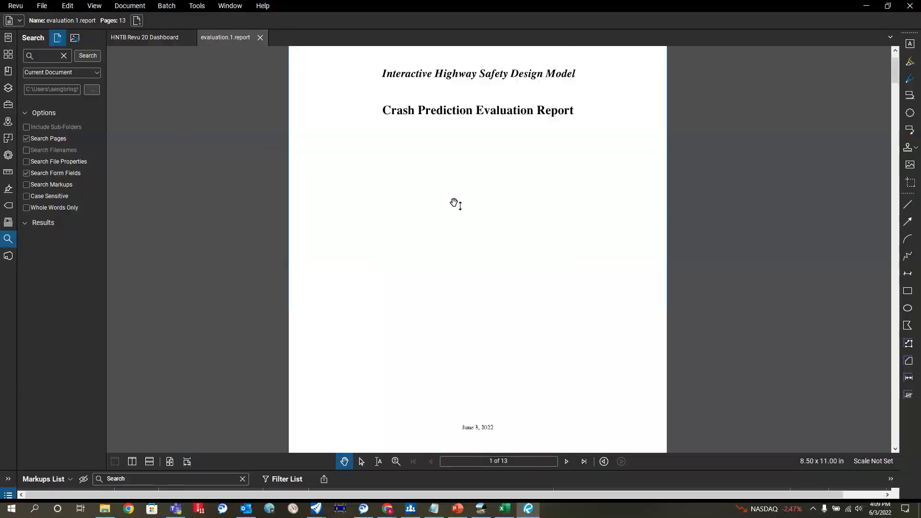
scroll(459, 213, down, 15)
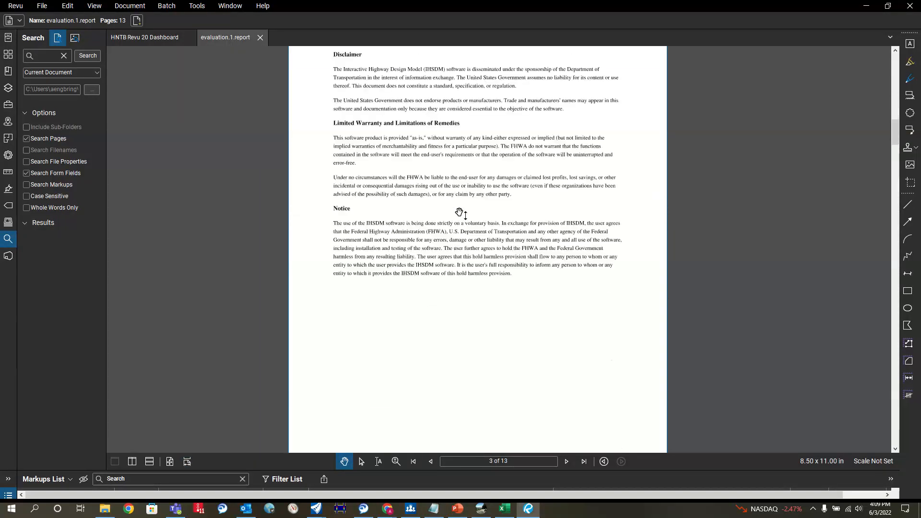
scroll(462, 215, down, 8)
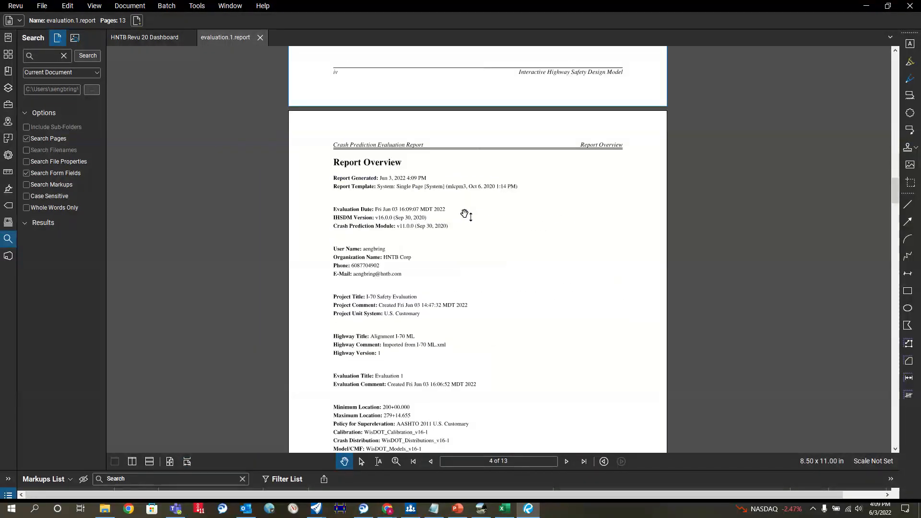
scroll(466, 214, down, 12)
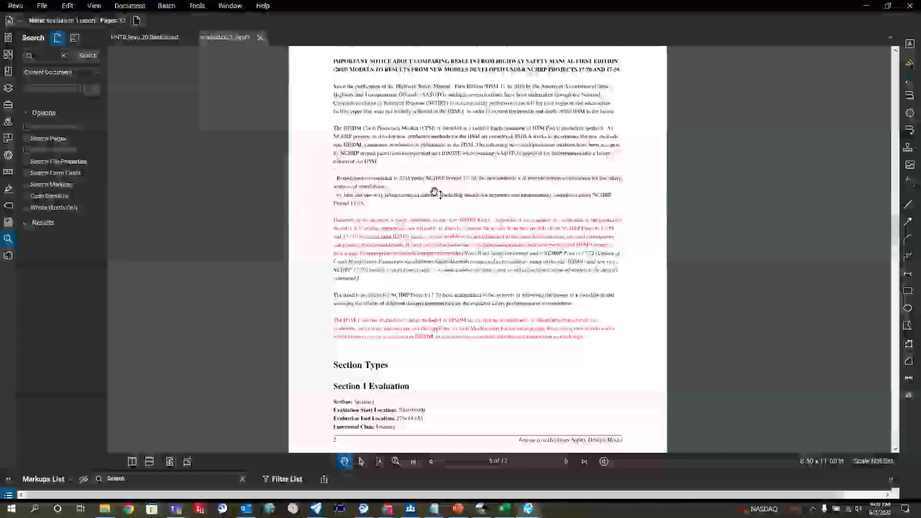
scroll(434, 195, down, 5)
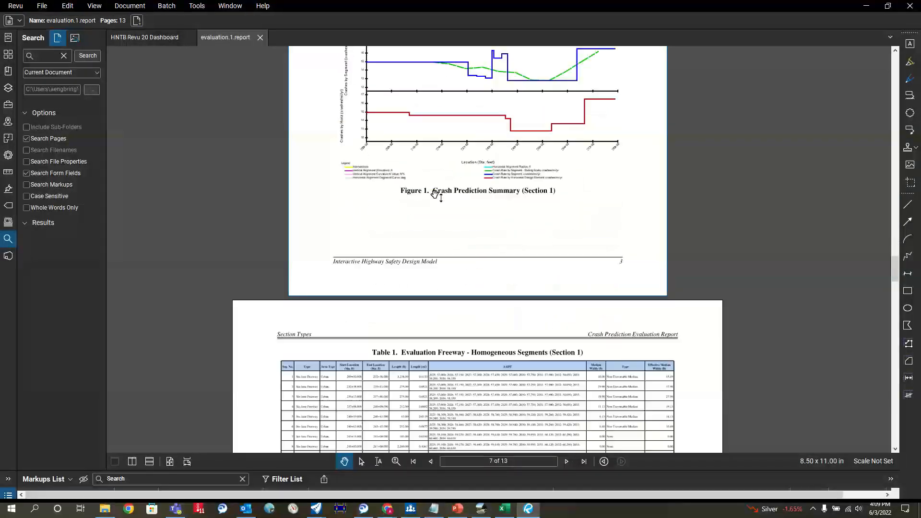
Examine the crash rate graphs by segment and horizontal element along the stations in Figure 1.
scroll(434, 195, up, 4)
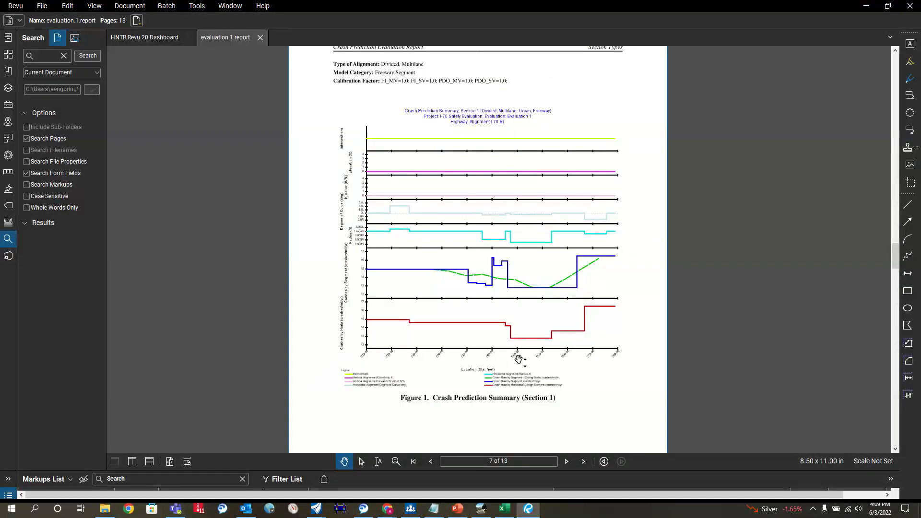
ctrl+scroll(519, 367, up, 2)
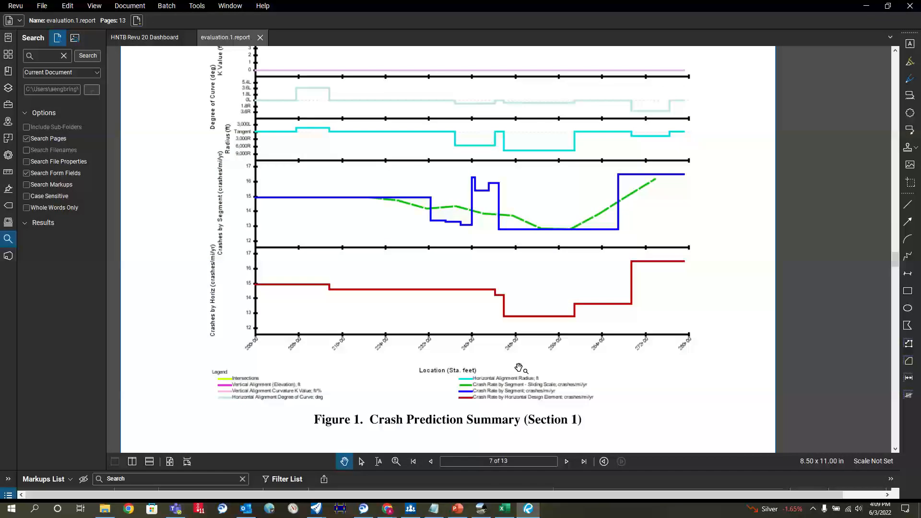
ctrl+scroll(518, 367, down, 2)
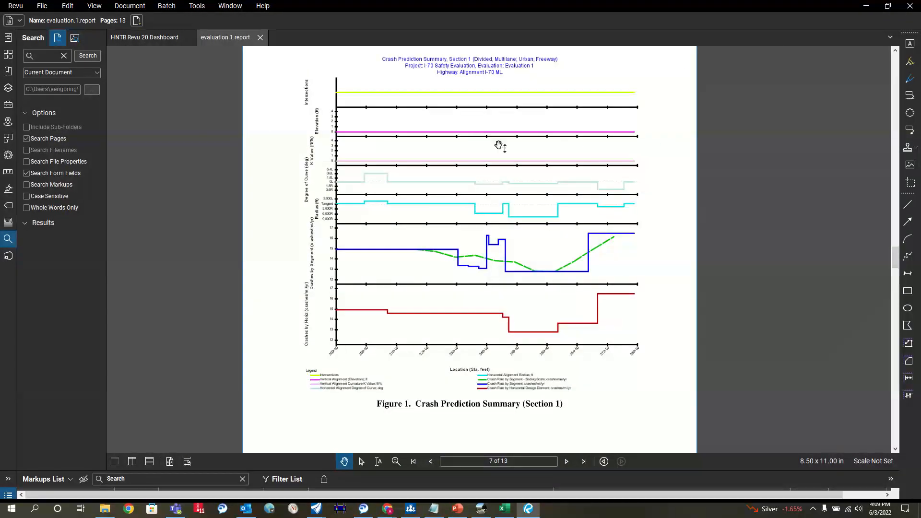
drag(511, 122, 508, 133)
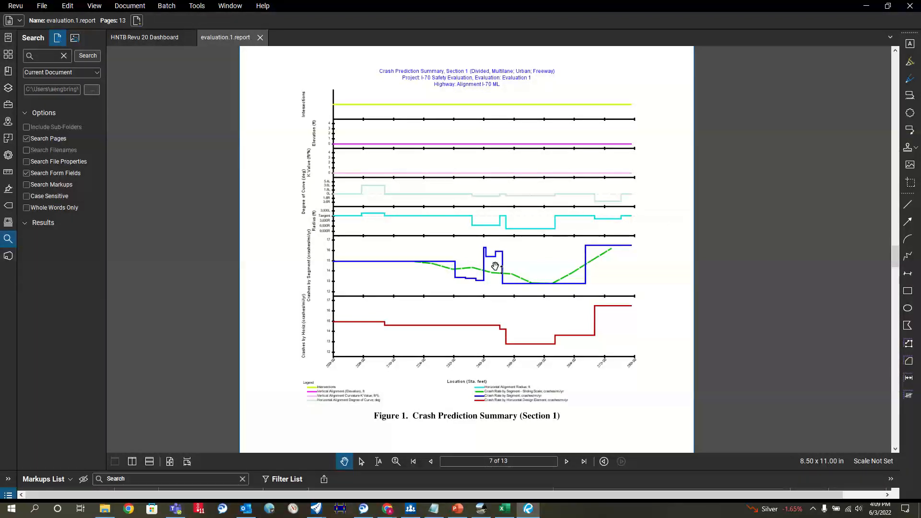
scroll(432, 230, down, 1)
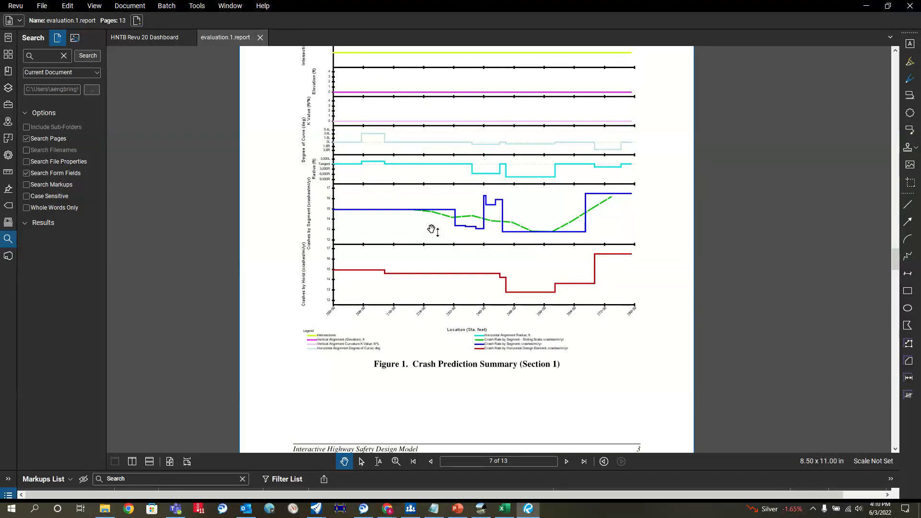
scroll(432, 230, up, 3)
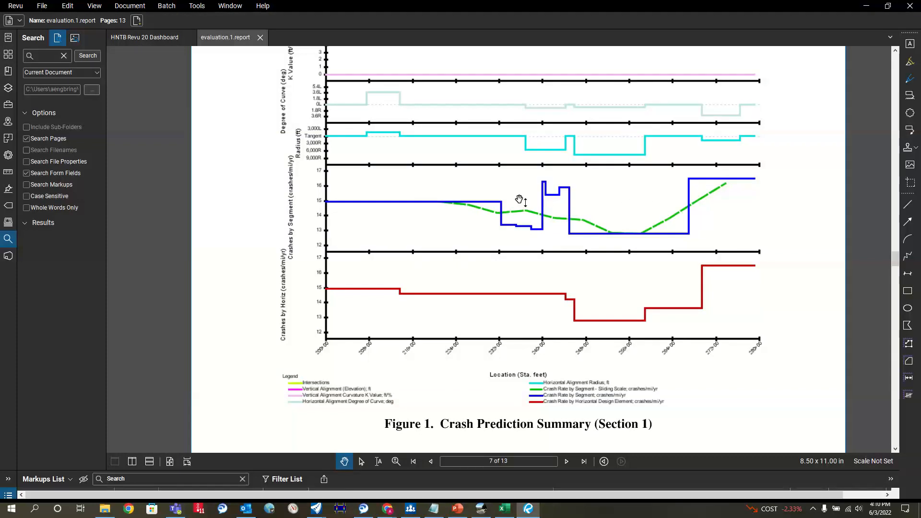
scroll(431, 222, down, 3)
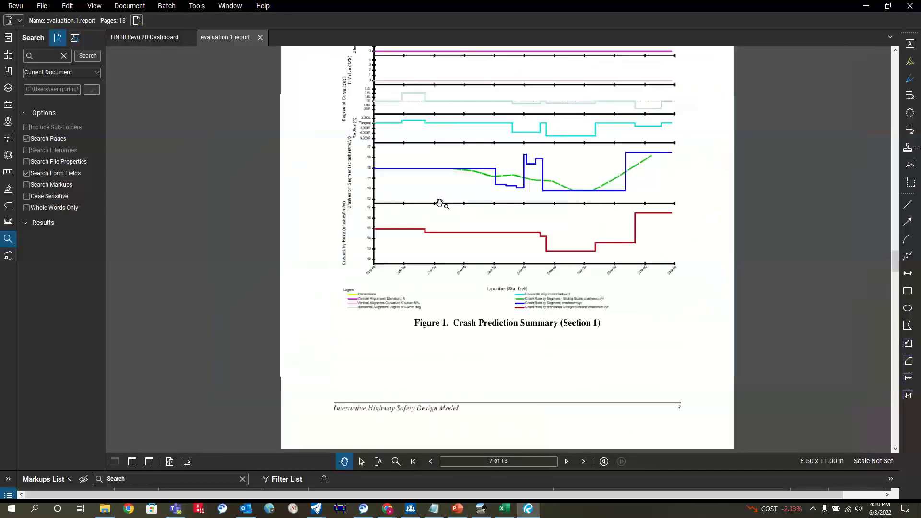
Examine the homogeneous segments in Table 1 and the predicted freeway crash rates and frequencies summary in Table 2.
scroll(439, 203, down, 2)
scroll(485, 254, up, 3)
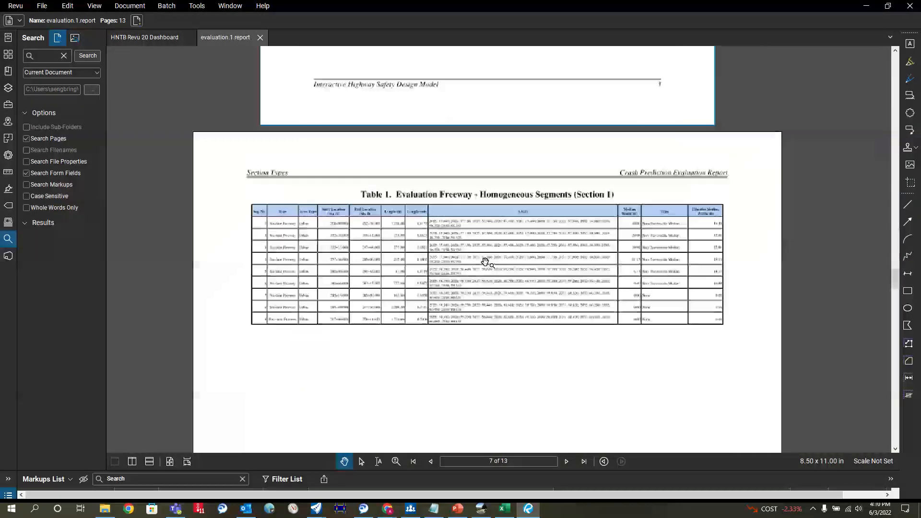
scroll(499, 211, down, 3)
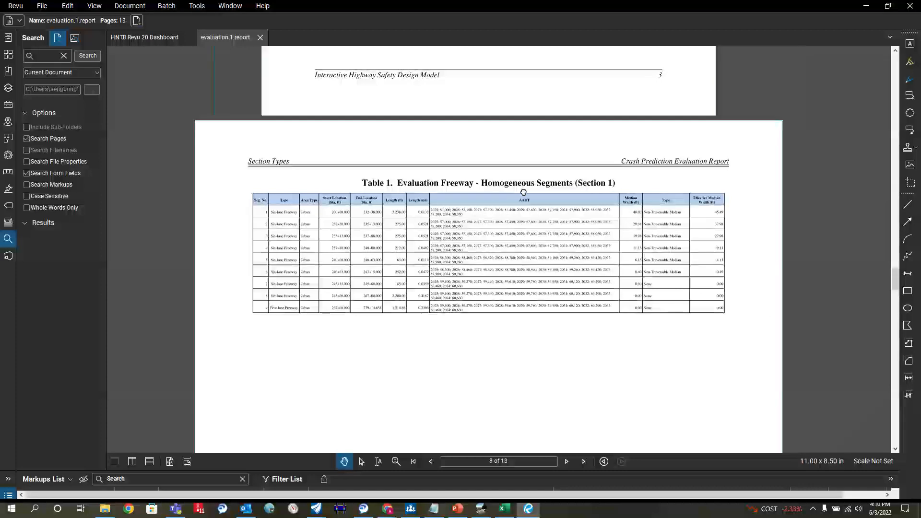
drag(533, 301, 510, 155)
drag(517, 352, 504, 219)
scroll(505, 219, up, 2)
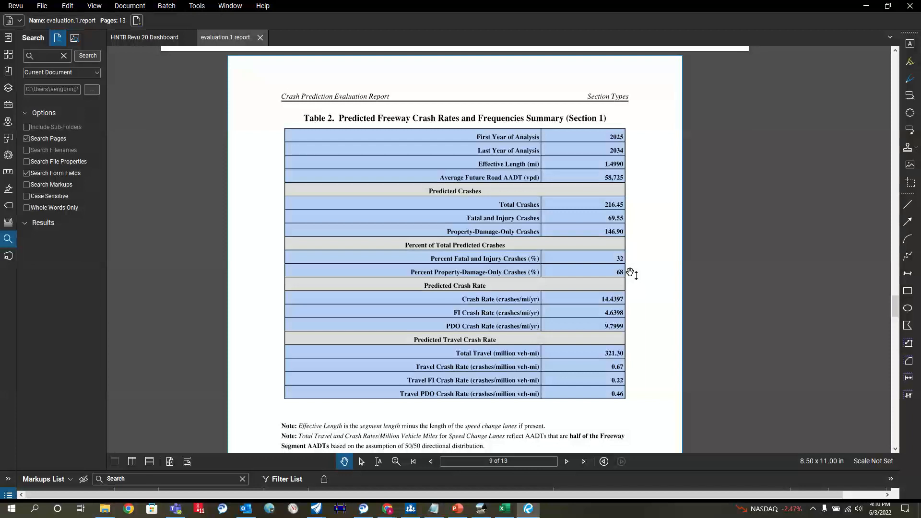
scroll(642, 327, down, 1)
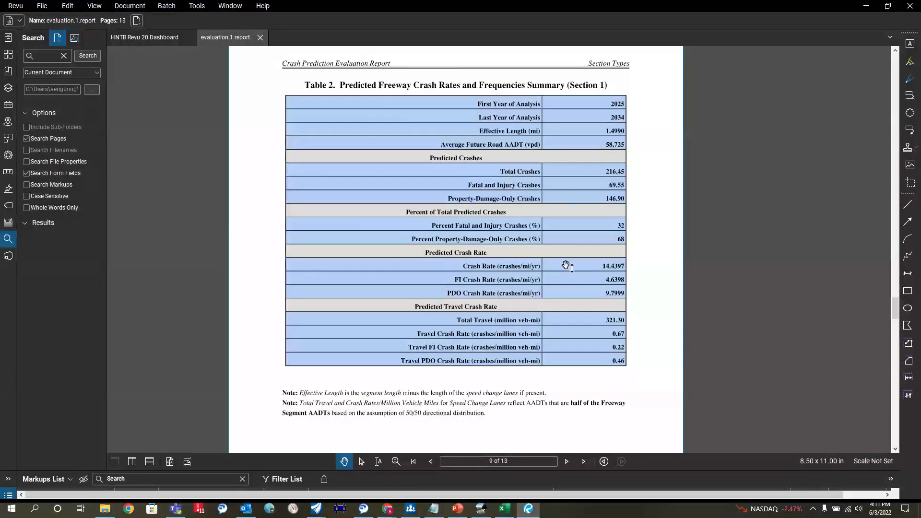
drag(660, 323, 681, 309)
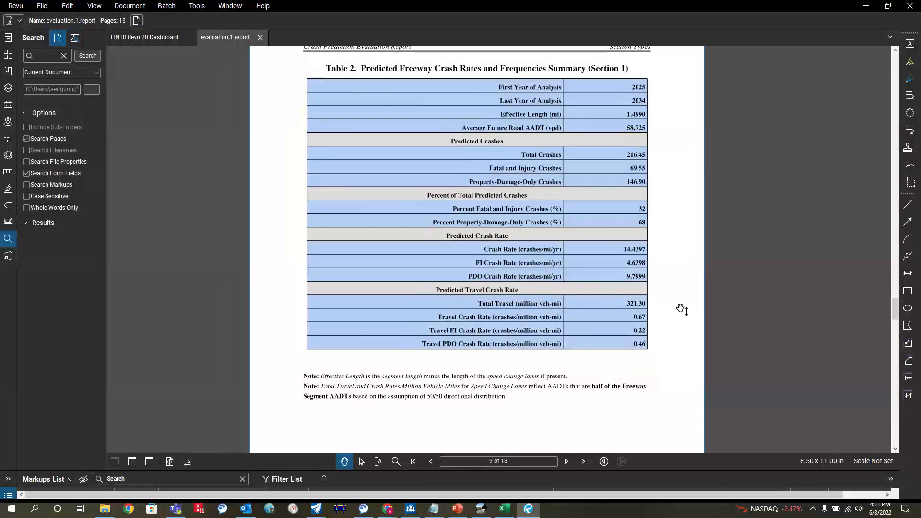
scroll(576, 251, down, 2)
scroll(571, 251, down, 1)
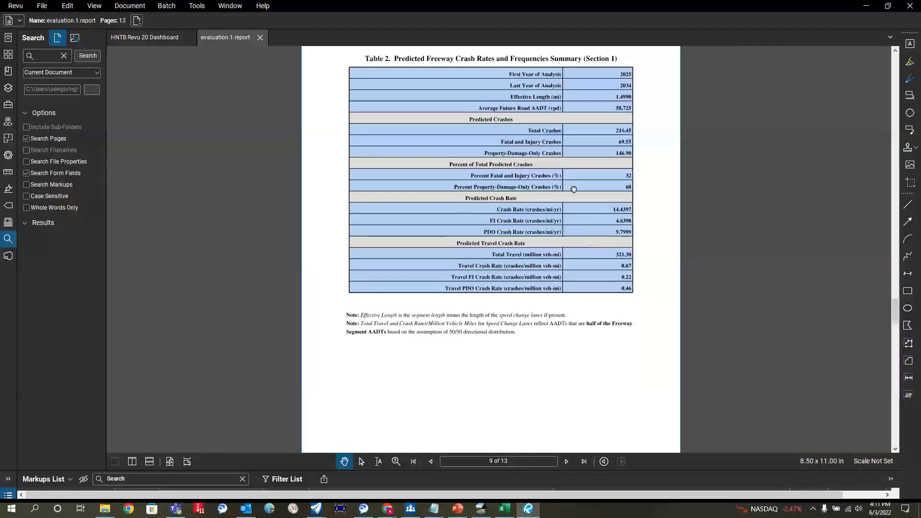
scroll(573, 189, up, 2)
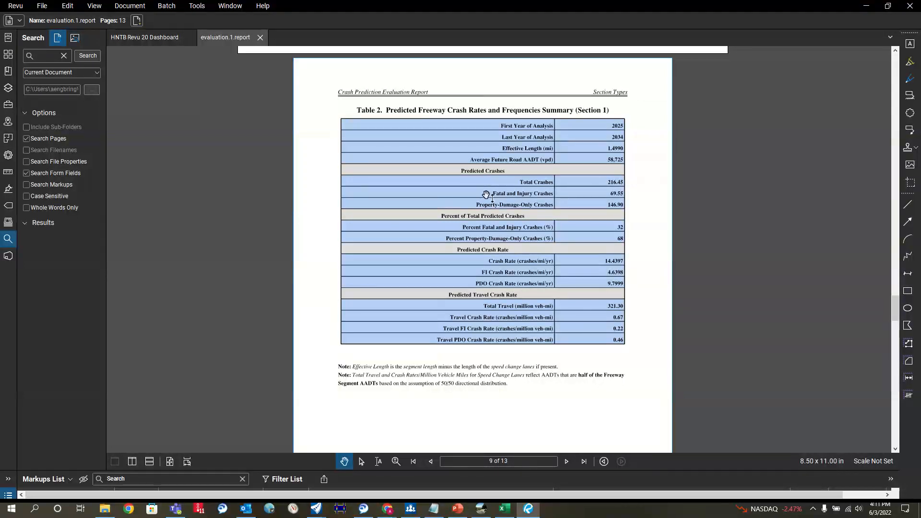
Skim the remaining crash tables, read the evaluation message in Table 8, and return to the report's title page.
scroll(581, 207, down, 15)
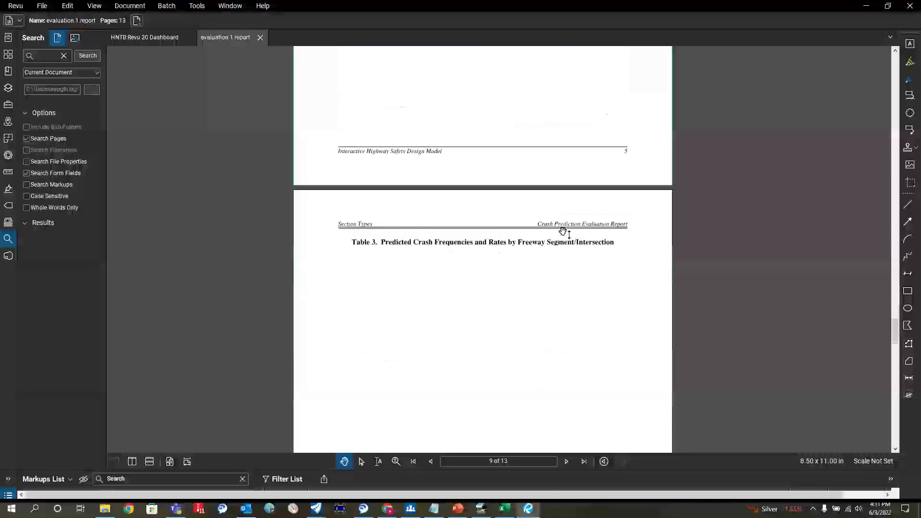
scroll(570, 230, down, 20)
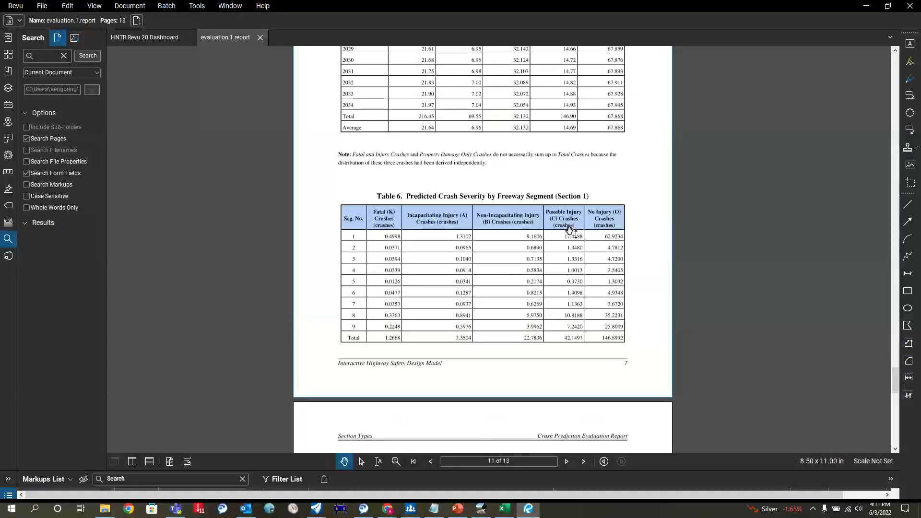
scroll(571, 232, down, 10)
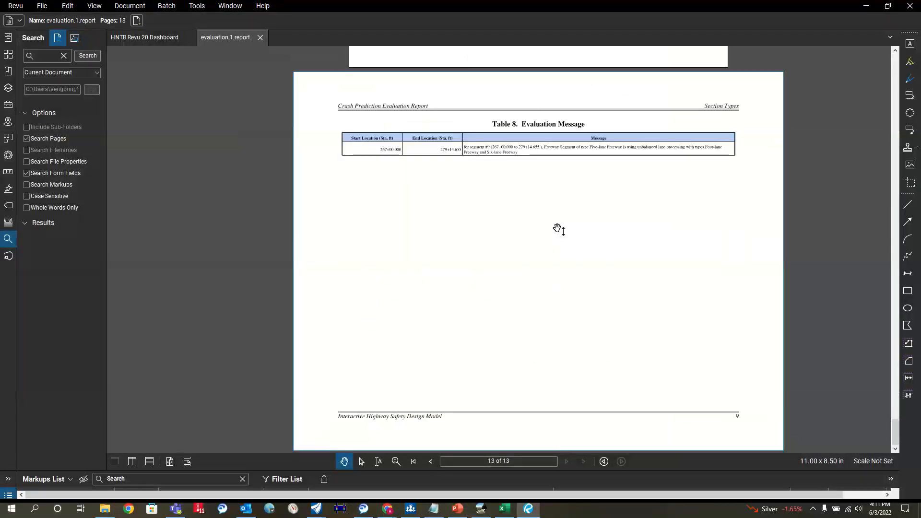
scroll(558, 230, up, 10)
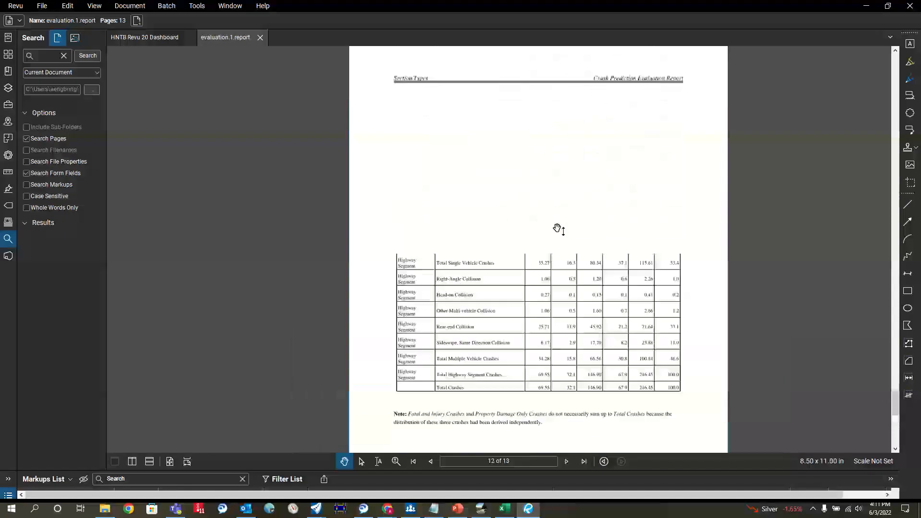
scroll(559, 230, down, 5)
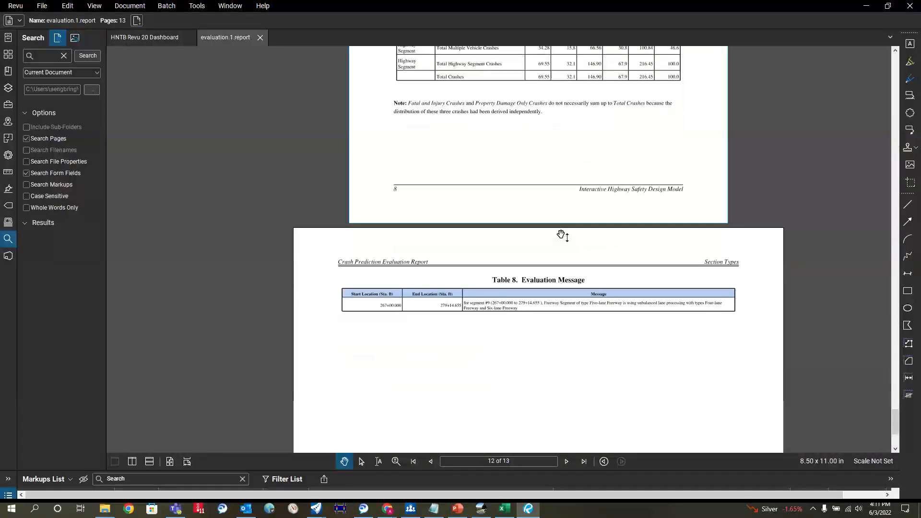
scroll(551, 249, up, 3)
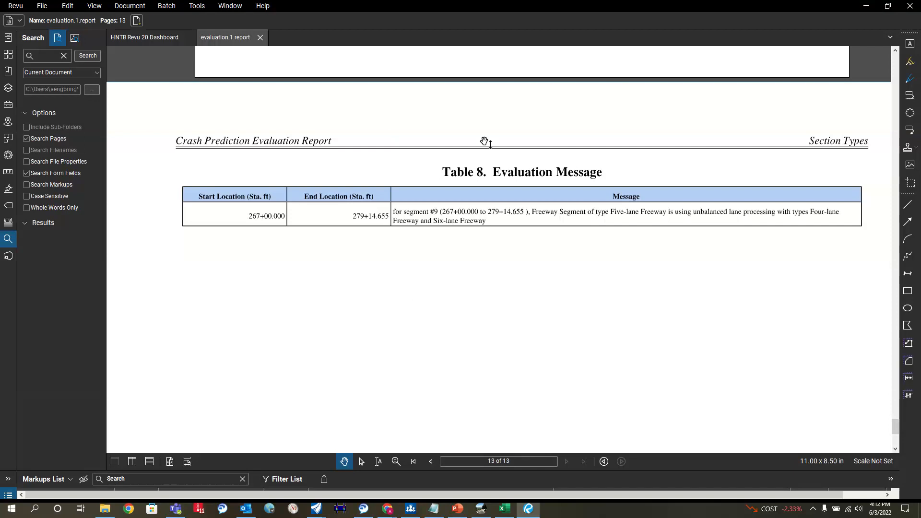
scroll(520, 242, down, 3)
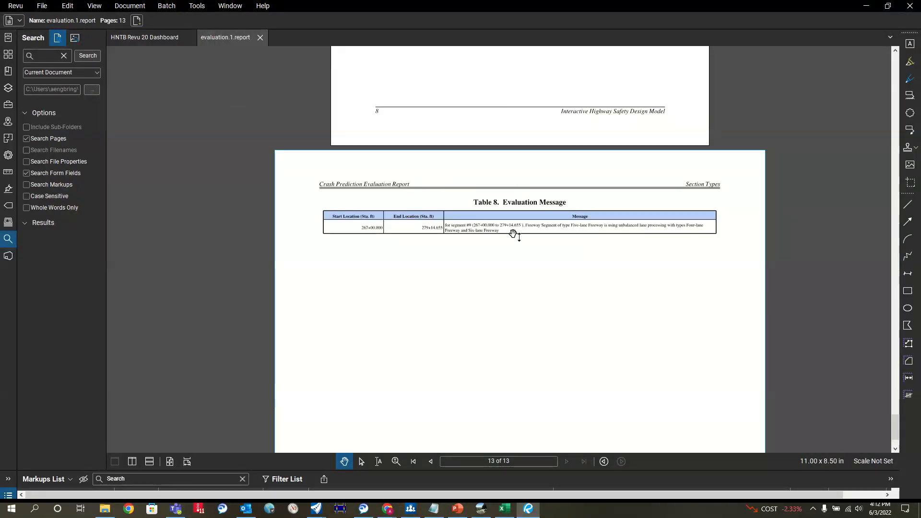
scroll(514, 234, down, 1)
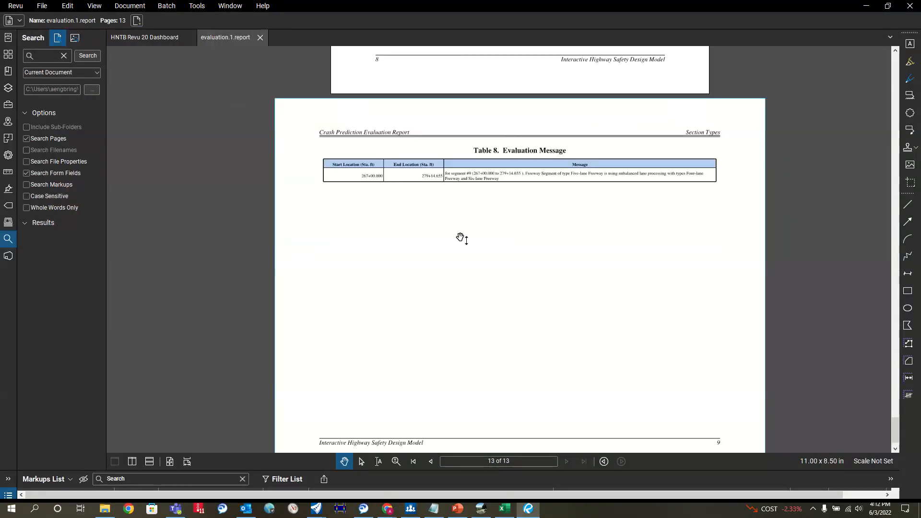
scroll(617, 259, up, 20)
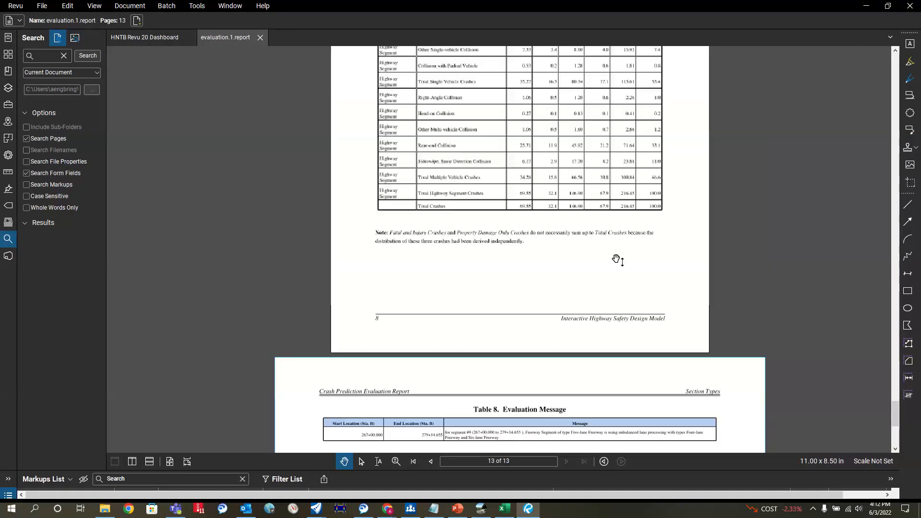
scroll(617, 259, up, 20)
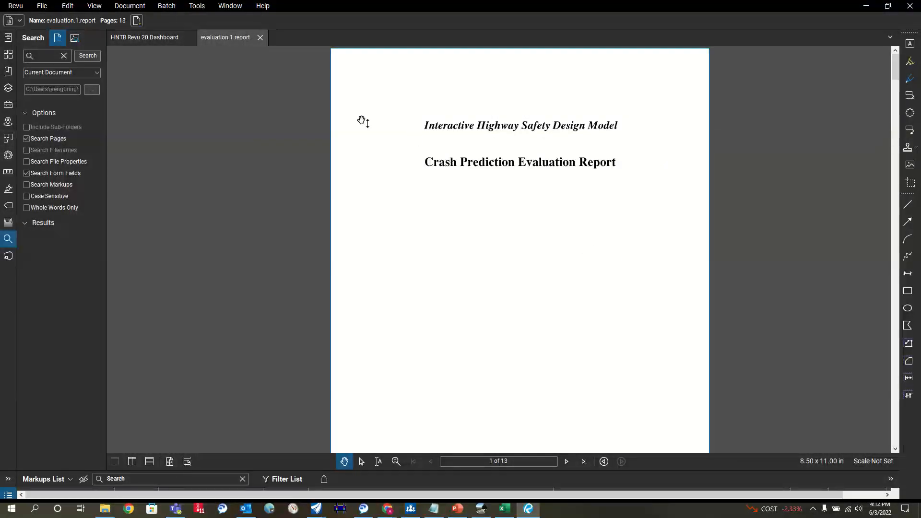
Close the evaluation report and the Revu dashboard, and switch back to IHSDM.
click(260, 37)
click(188, 39)
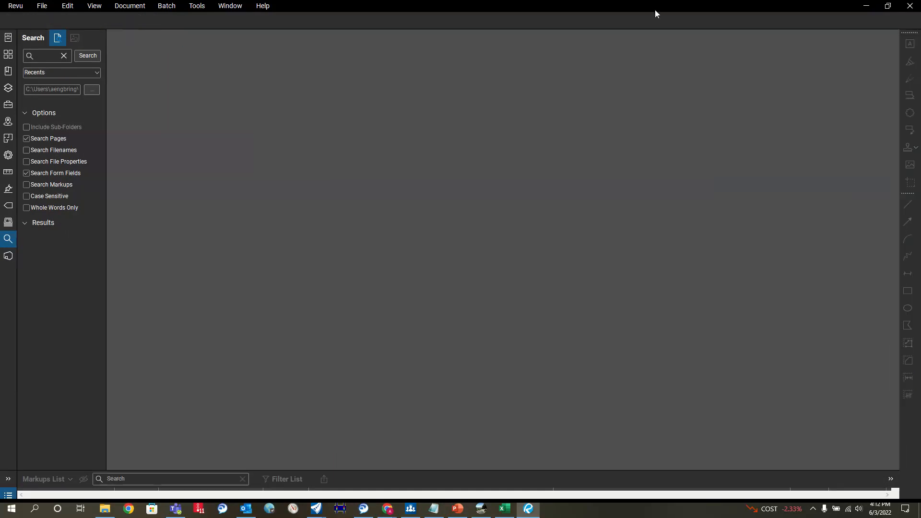
click(865, 6)
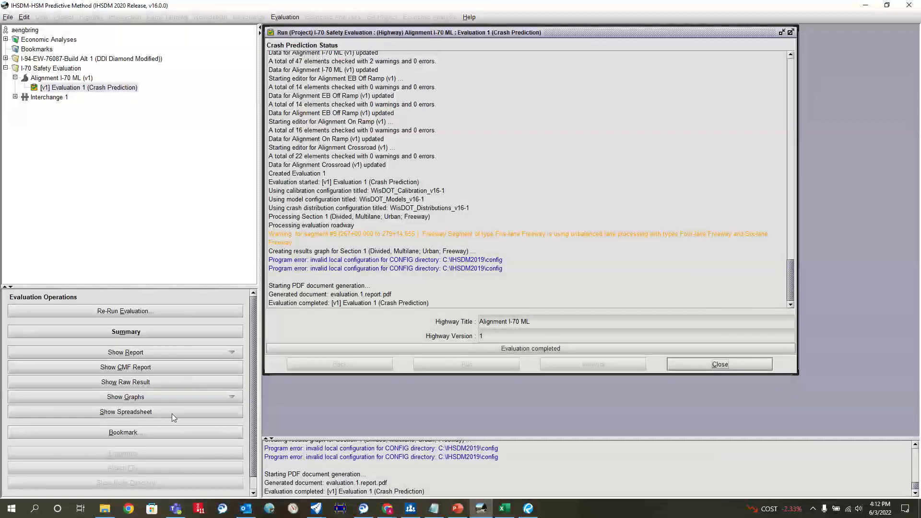
Show the CMF report of Evaluation 1 in Excel and widen column C to reveal the full alignment names.
click(143, 372)
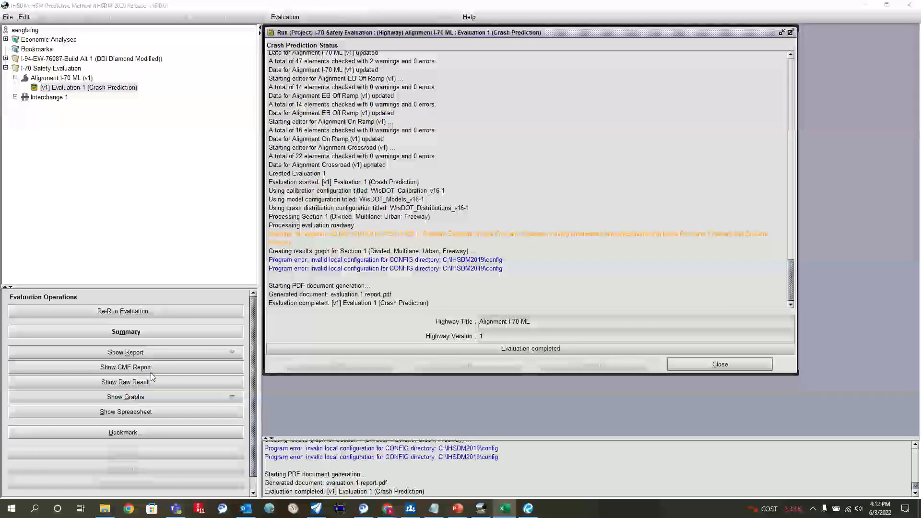
mouse_move(502, 513)
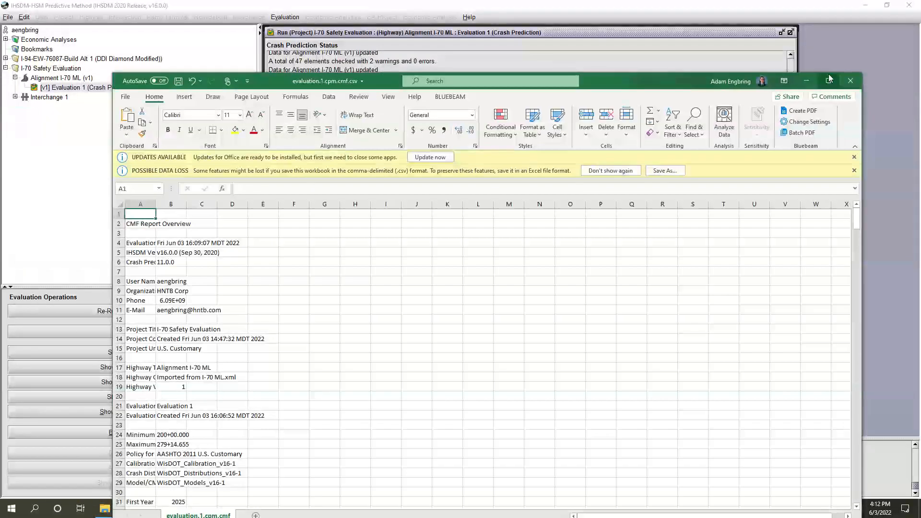
scroll(277, 263, down, 12)
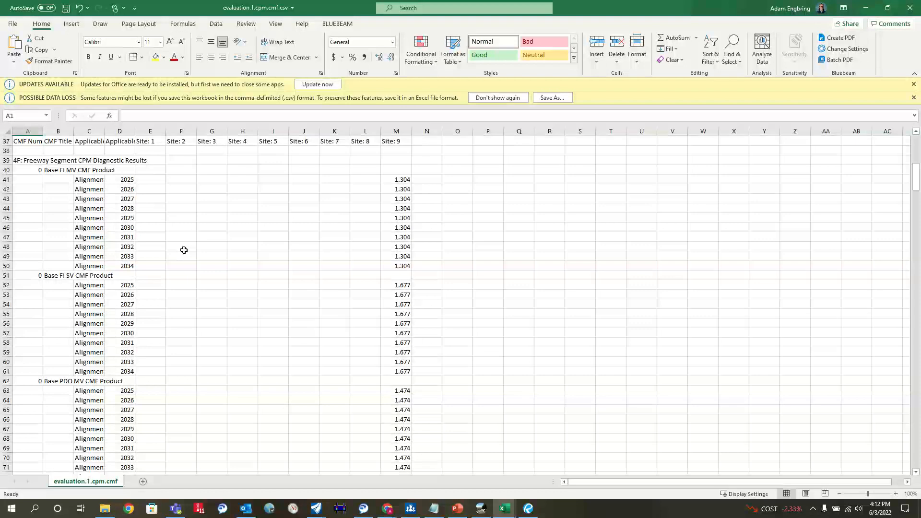
scroll(184, 249, up, 3)
drag(106, 132, 198, 133)
Examine the freeway segment CMFs, from the base products through curve, shoulder, median, volume, lane change and outside barrier factors.
scroll(162, 224, down, 13)
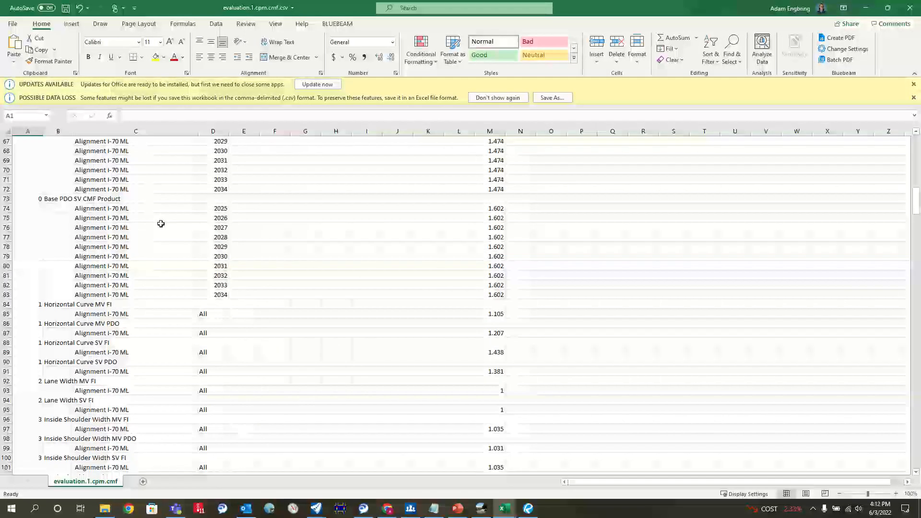
scroll(59, 293, down, 15)
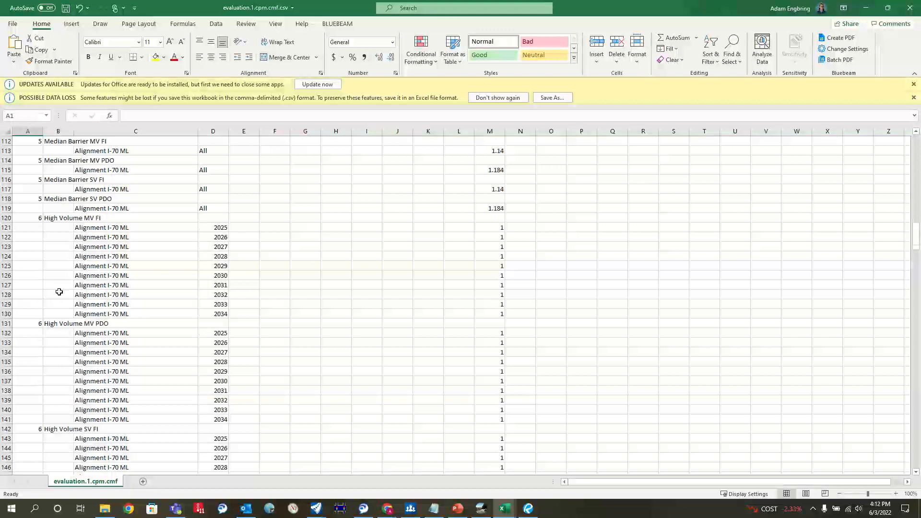
scroll(61, 288, up, 5)
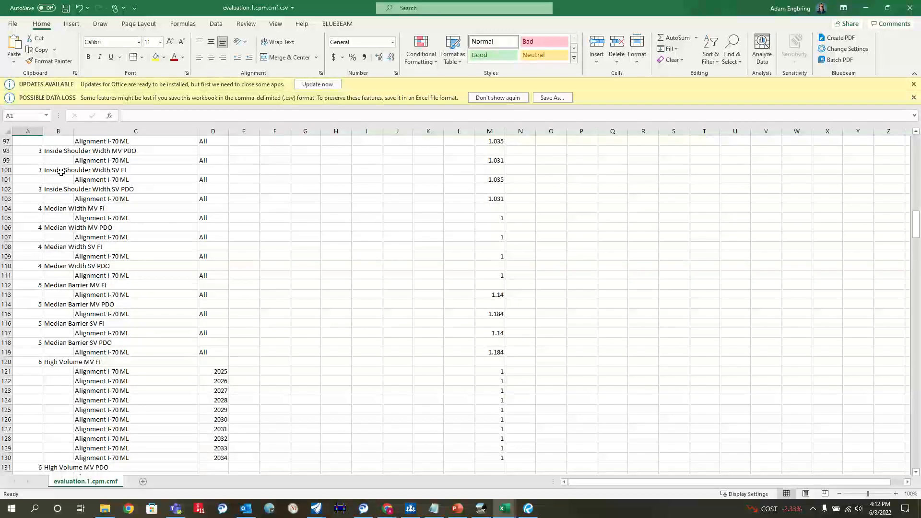
scroll(60, 216, down, 1)
scroll(53, 312, down, 1)
click(53, 304)
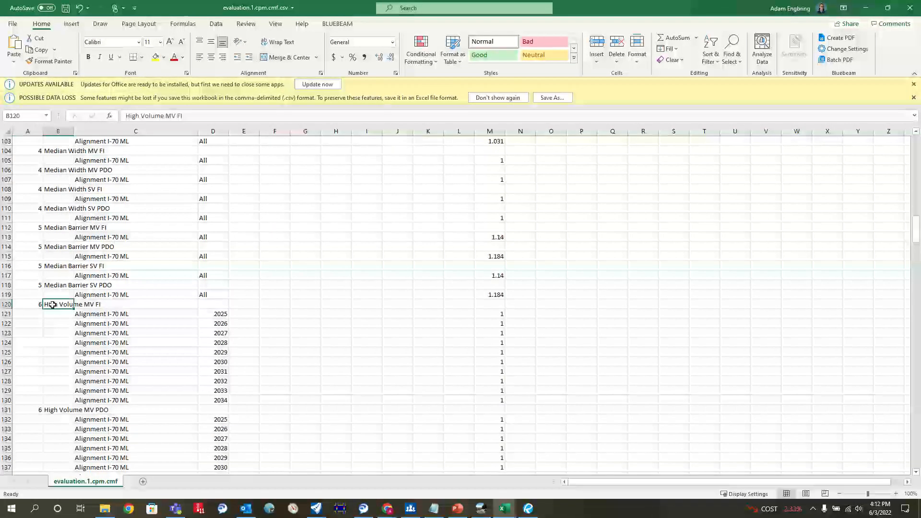
scroll(53, 304, down, 3)
scroll(52, 305, down, 20)
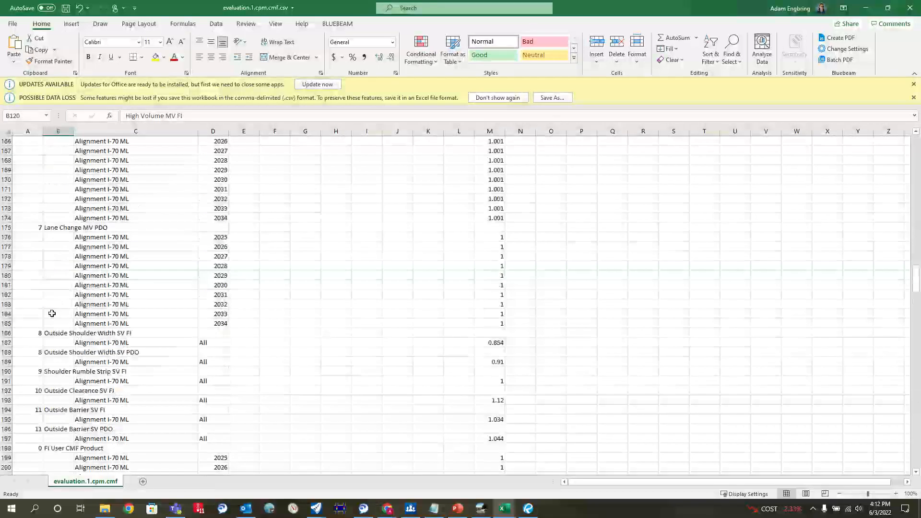
scroll(52, 312, up, 8)
scroll(52, 313, down, 5)
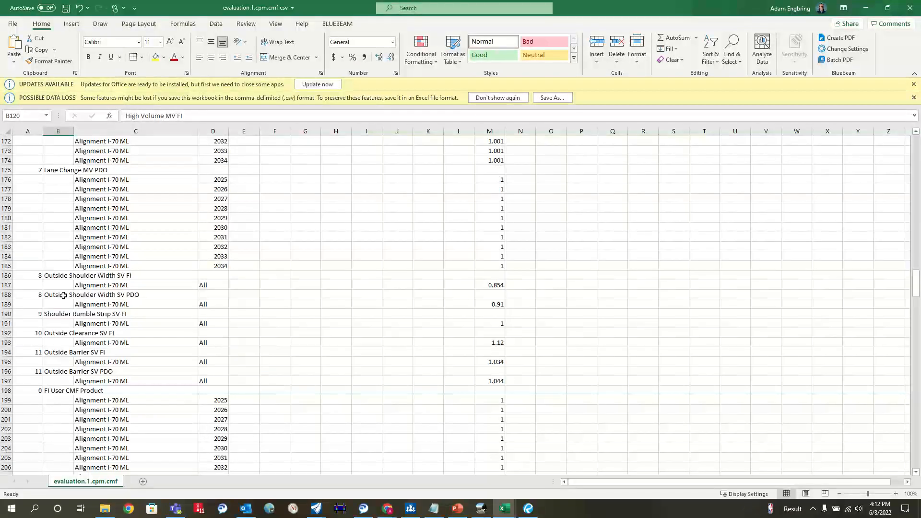
Skim the user CMF products and the set of CMFs listed for all nine sites, and recheck the median factors.
scroll(44, 336, down, 9)
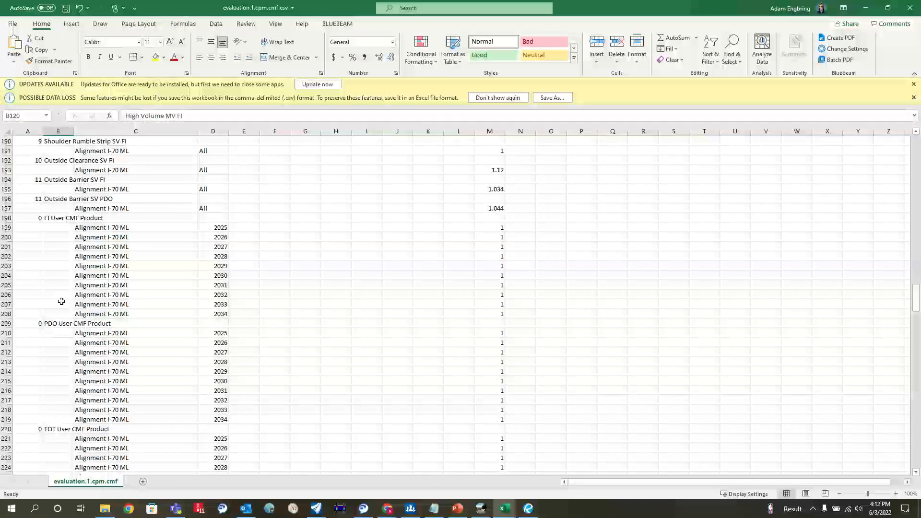
scroll(127, 221, down, 20)
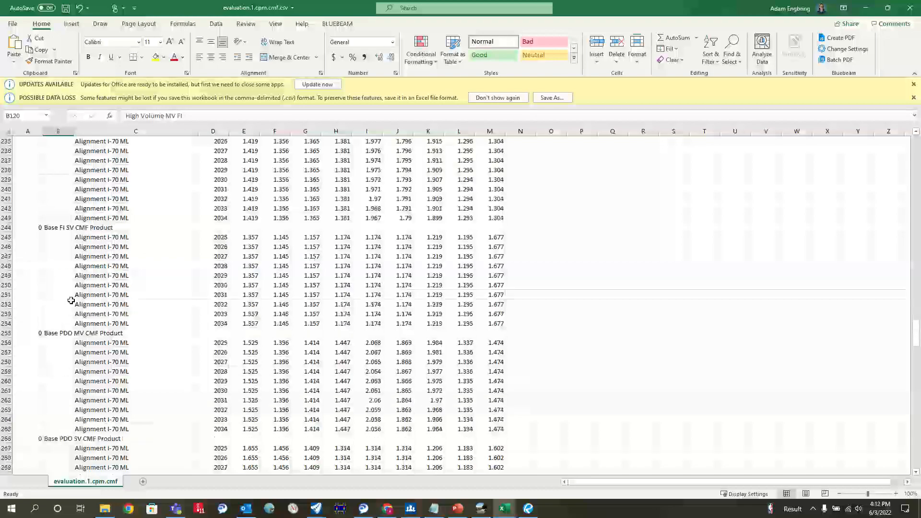
scroll(64, 294, down, 13)
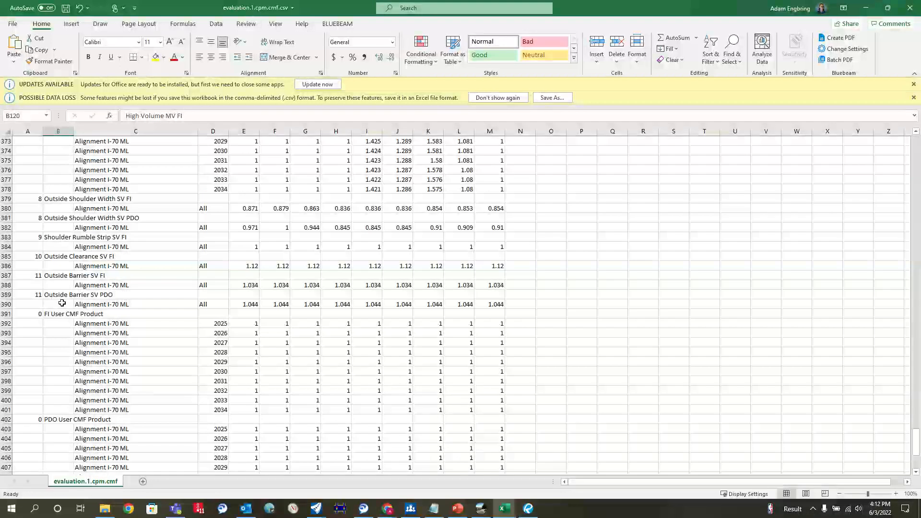
scroll(62, 303, up, 20)
scroll(73, 286, down, 14)
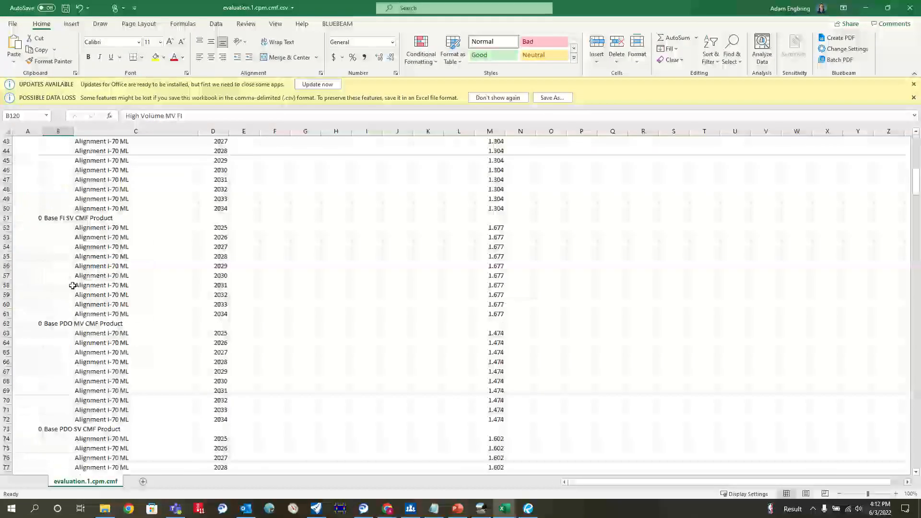
scroll(72, 285, down, 15)
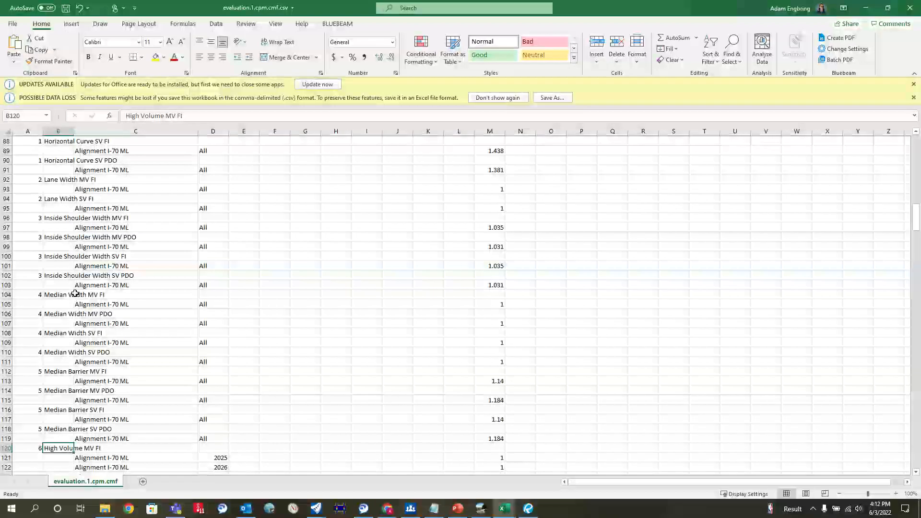
Dismiss the Excel notices, close the CMF report without saving, and close the crash prediction run window in IHSDM.
click(913, 84)
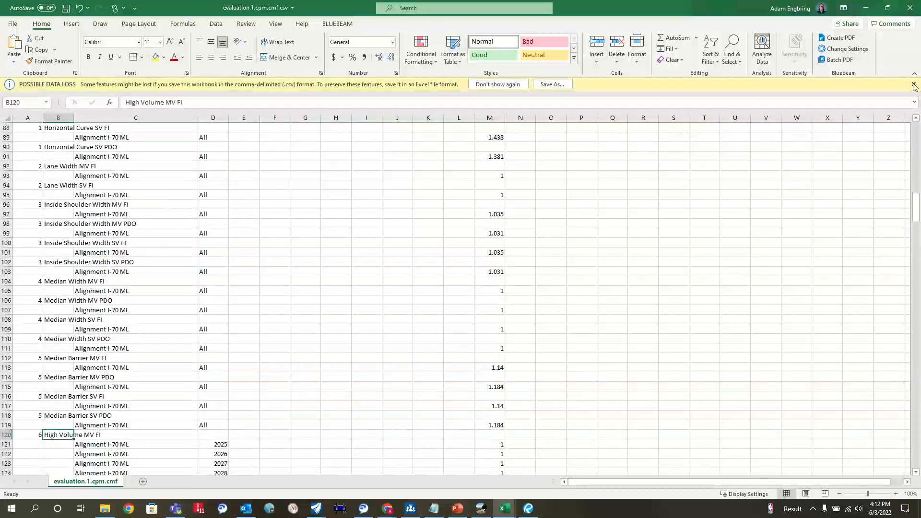
click(913, 85)
click(909, 7)
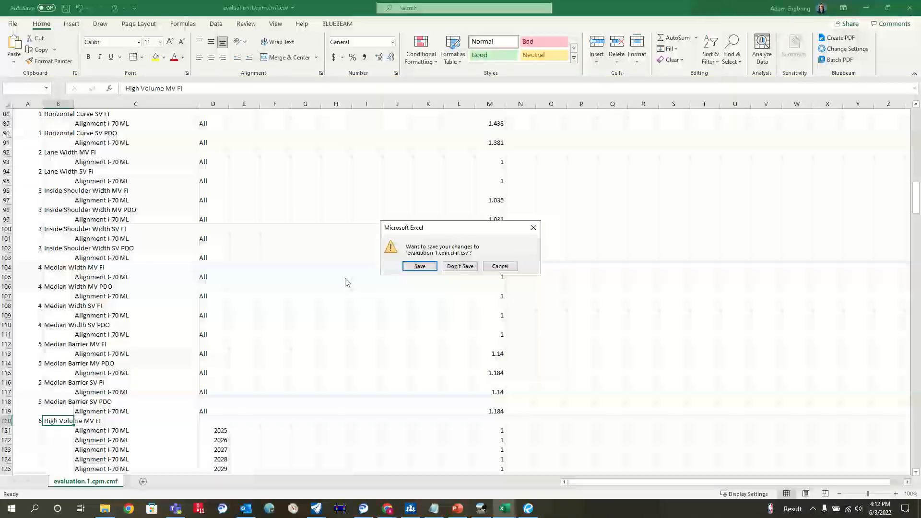
click(459, 266)
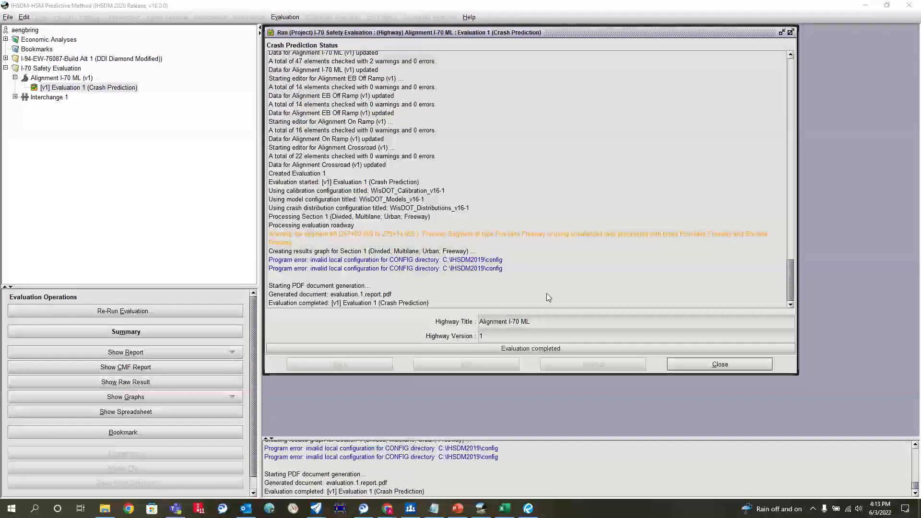
click(724, 364)
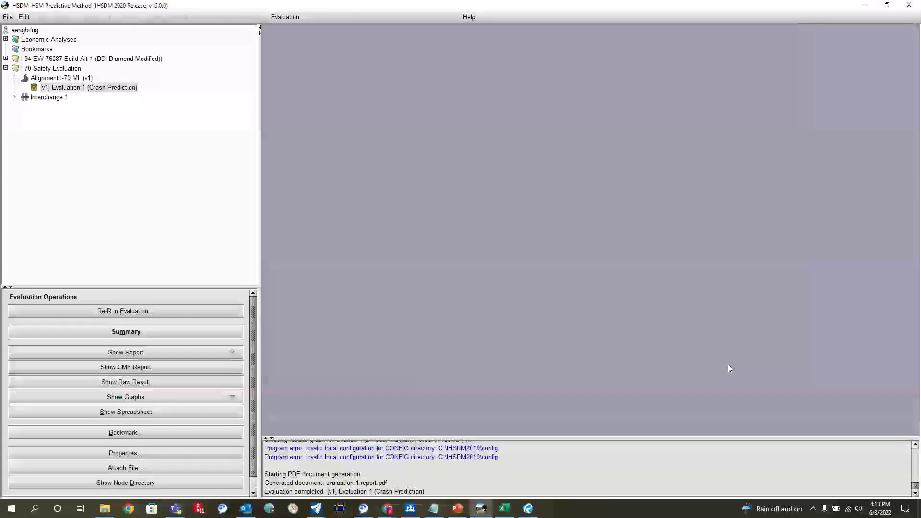
Browse the crossroad, ramp alignments and ramp terminals under Interchange 1, and narrow the project tree pane.
click(16, 97)
click(86, 116)
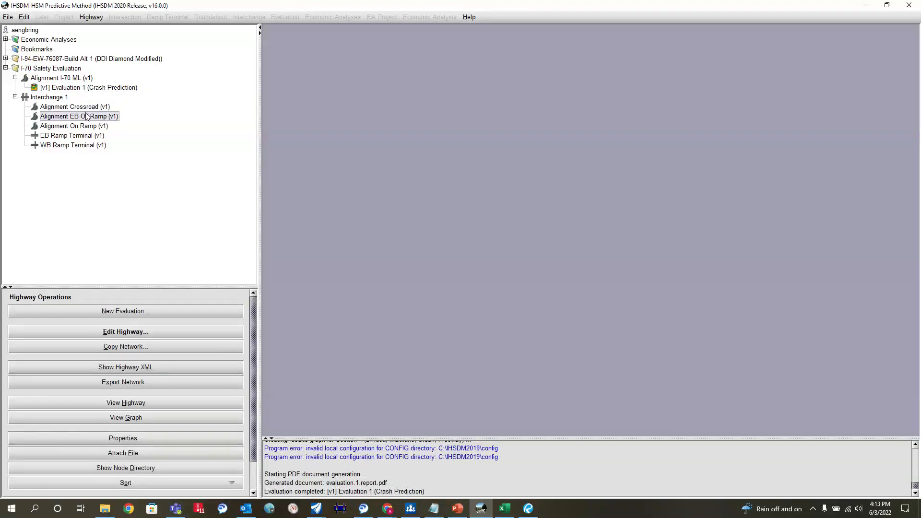
click(86, 108)
click(86, 118)
click(86, 127)
click(85, 118)
click(84, 127)
click(79, 137)
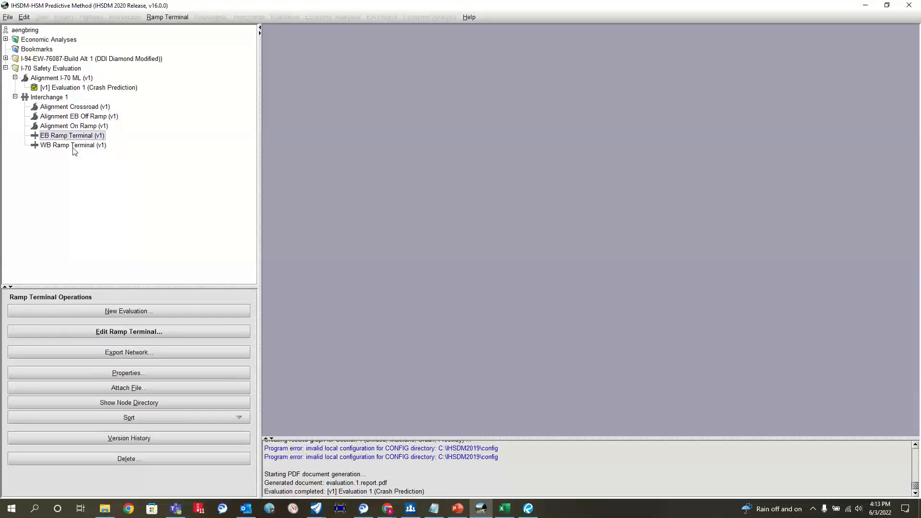
click(76, 145)
click(79, 137)
click(76, 145)
click(80, 137)
drag(259, 157, 196, 158)
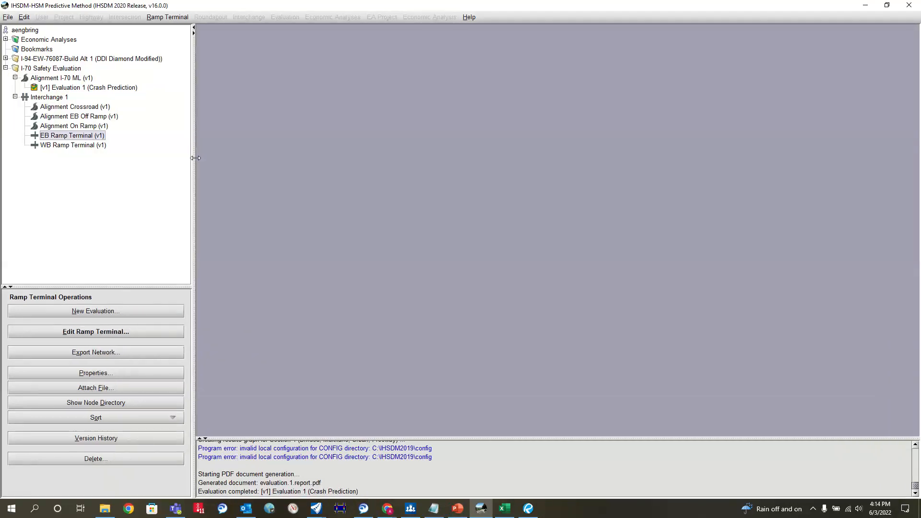